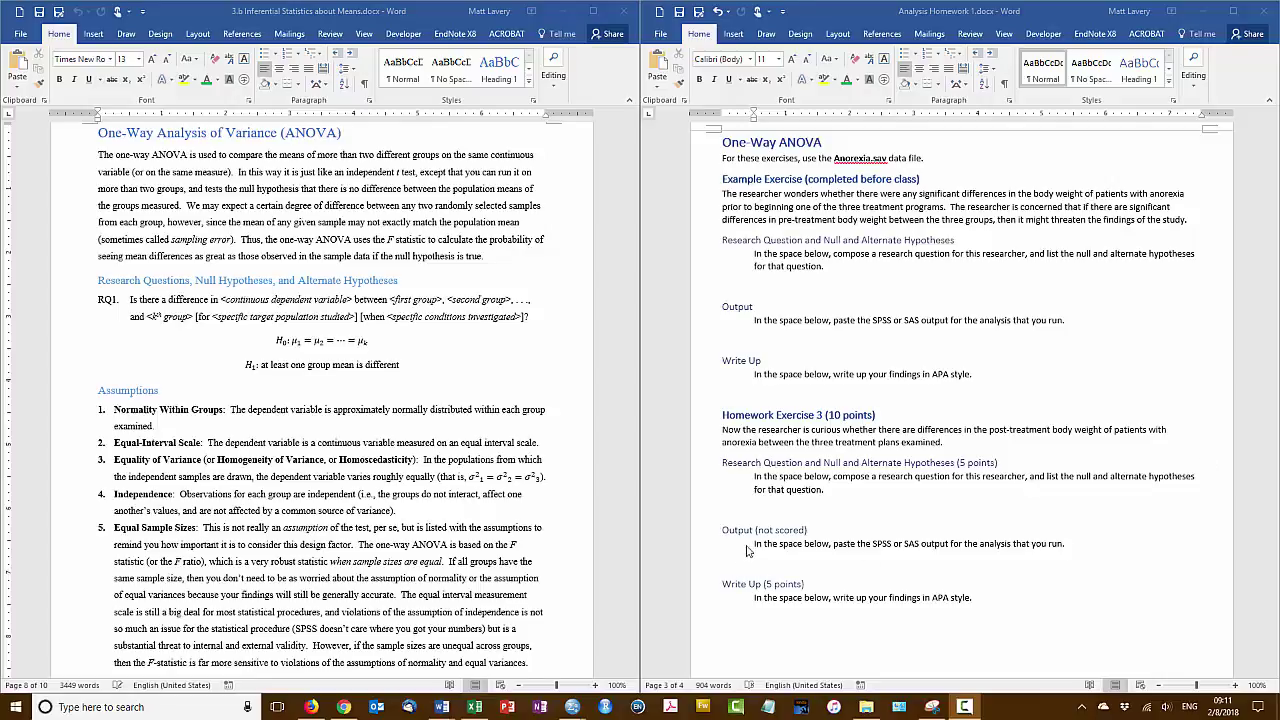
# Step: Type PROC ANOVA on line 16 of Class 3.b Homework 1.sas and read its autocomplete help
pyautogui.click(311, 706)
pyautogui.click(476, 371)
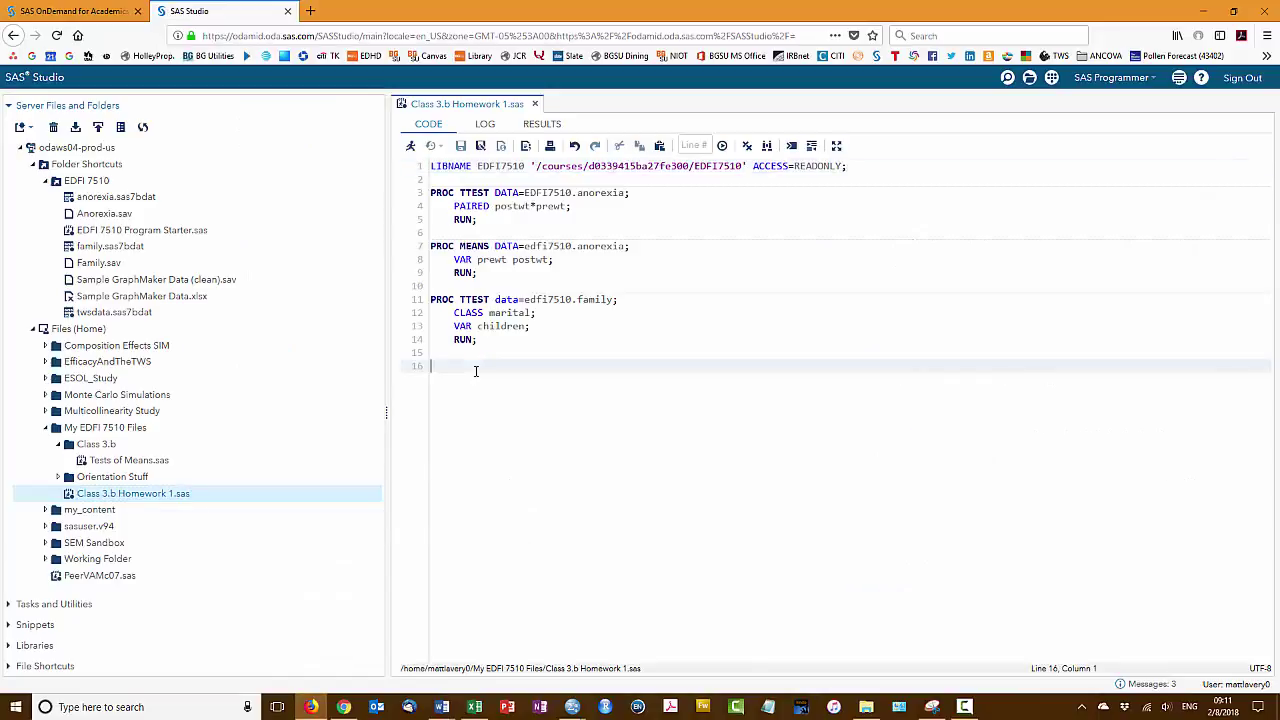
pyautogui.write('PROC')
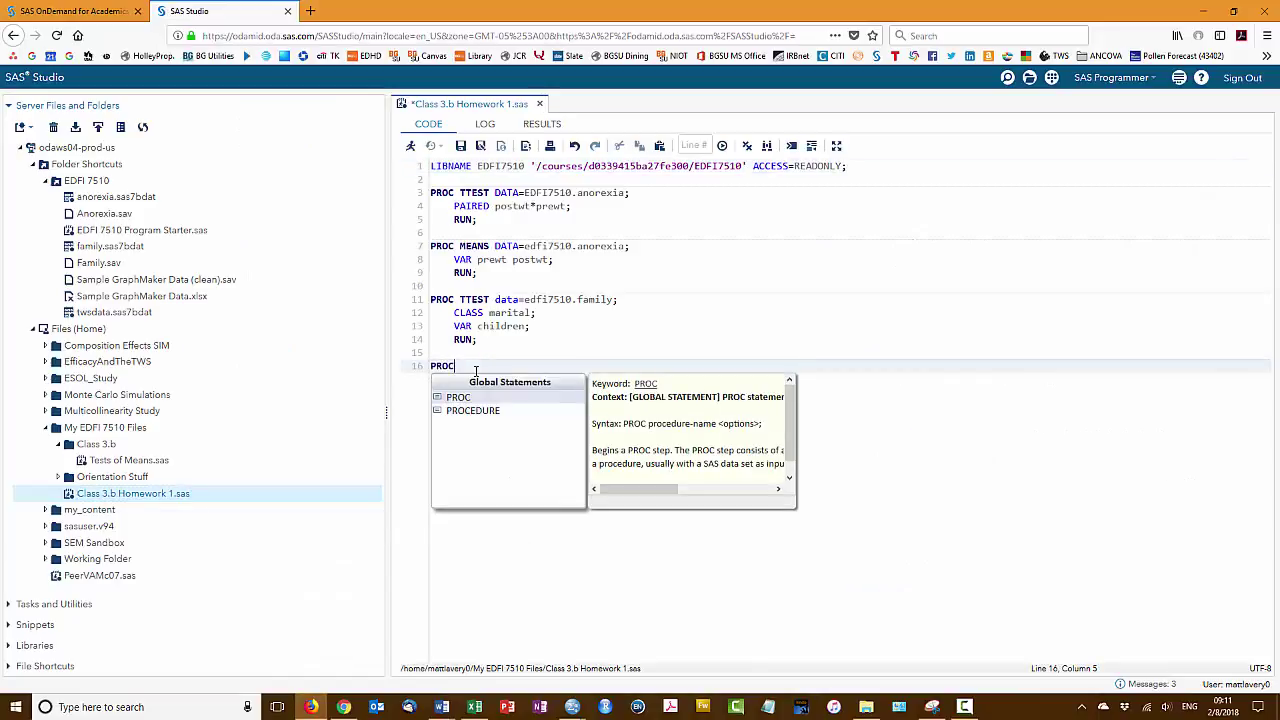
pyautogui.write(' ANOVA')
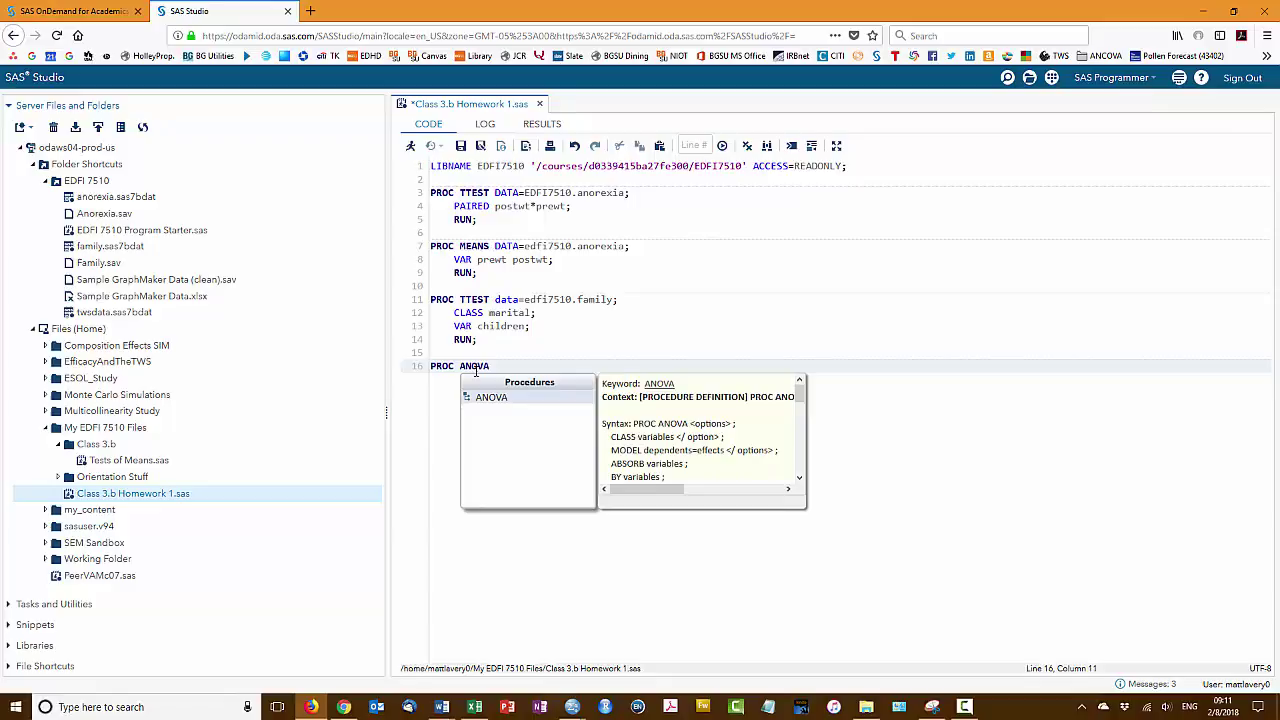
pyautogui.moveTo(775, 500)
pyautogui.scroll(-2, 840, 535)
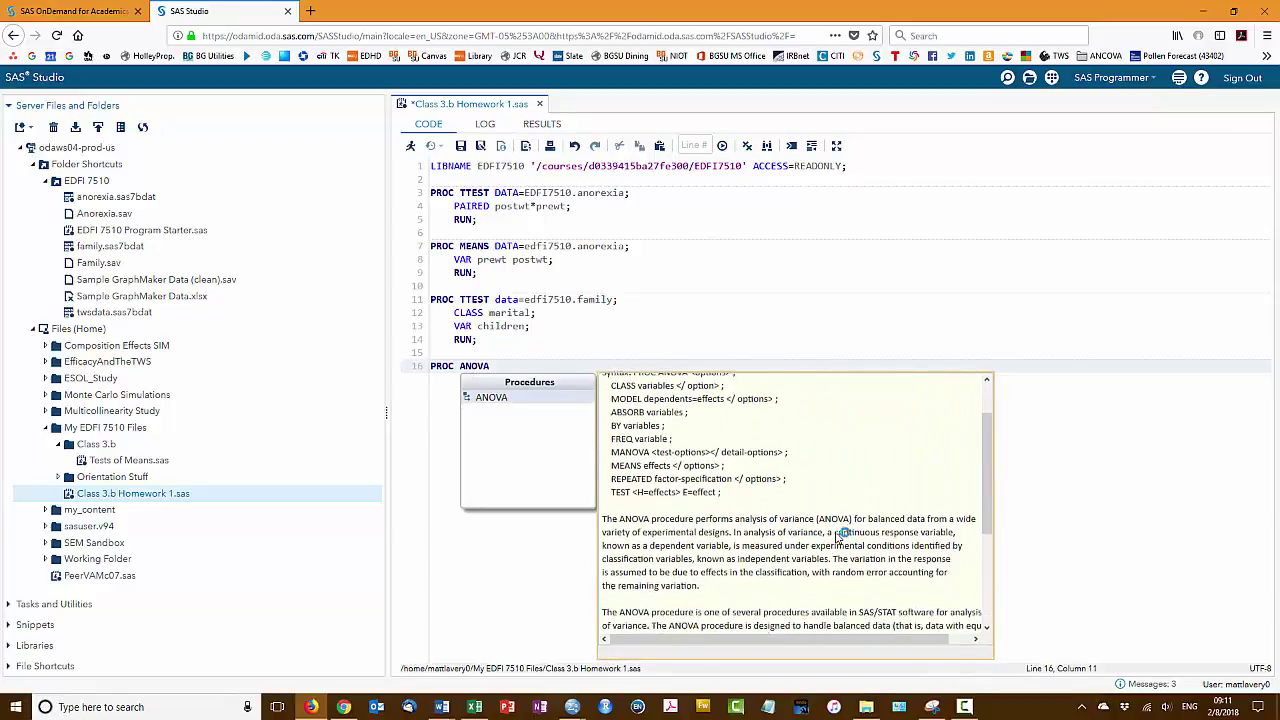
pyautogui.scroll(-3, 840, 535)
pyautogui.scroll(6, 838, 538)
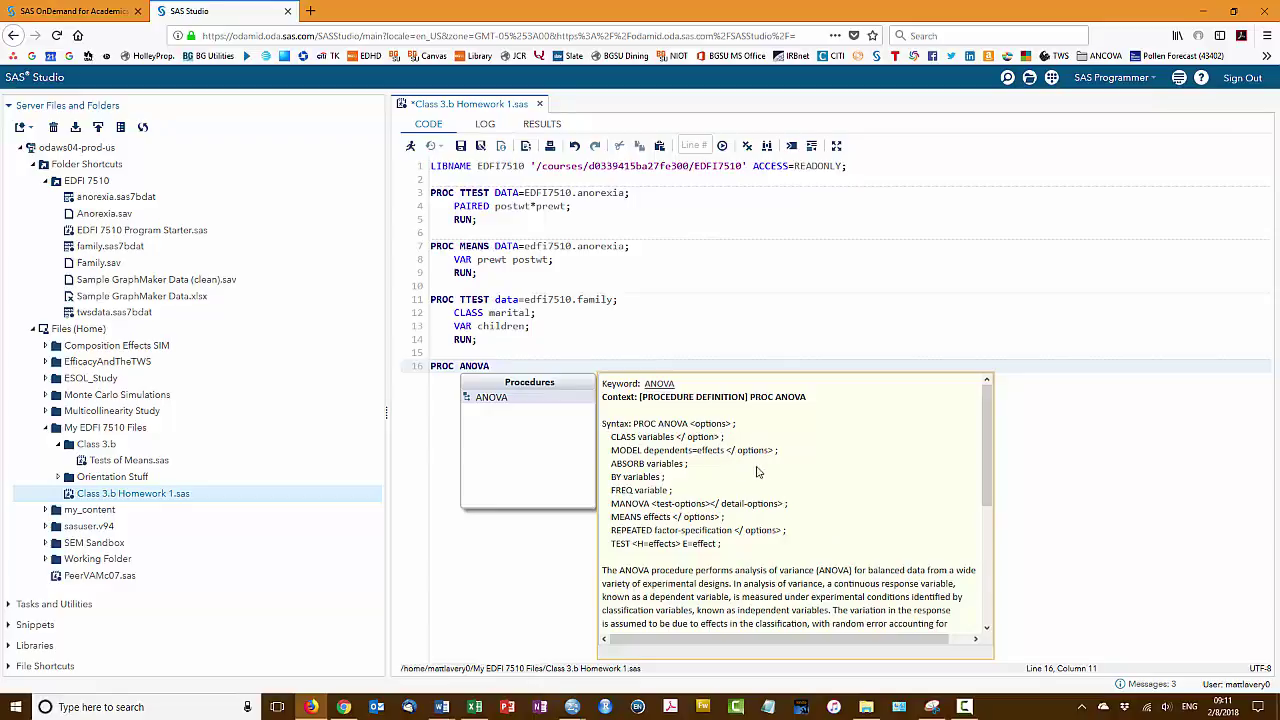
pyautogui.scroll(-5, 760, 475)
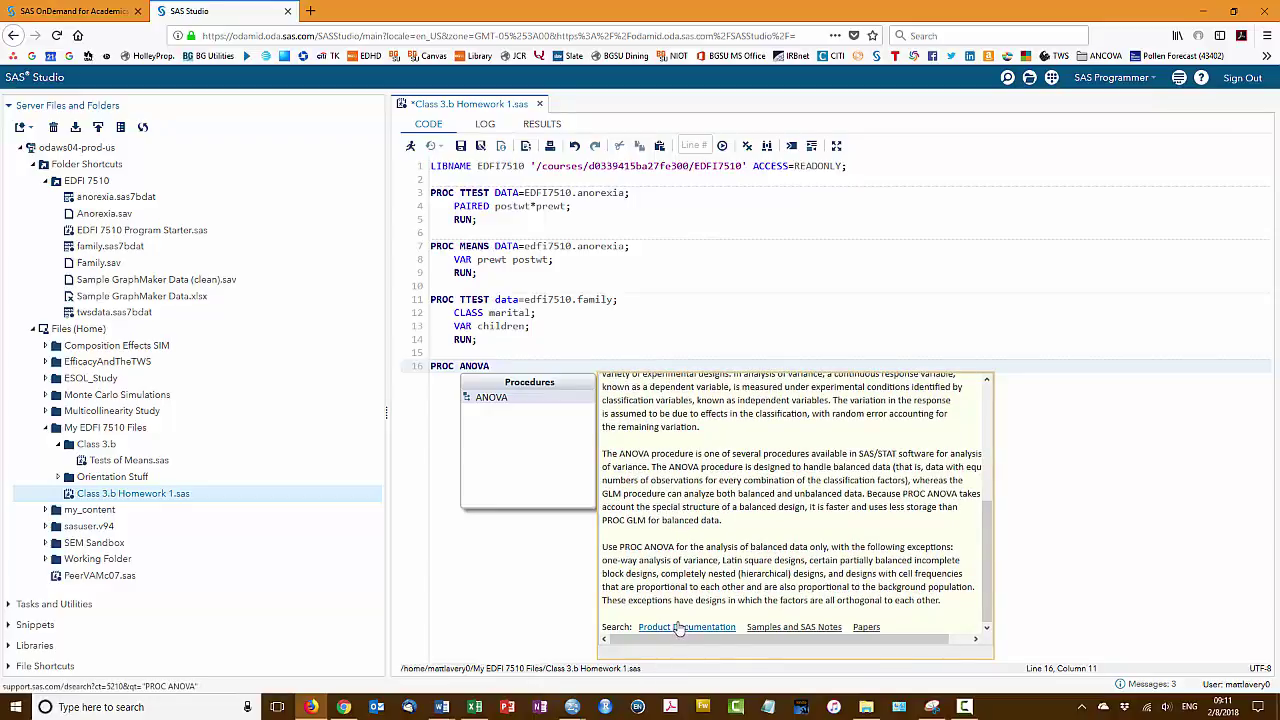
pyautogui.scroll(1, 762, 470)
pyautogui.scroll(5, 762, 470)
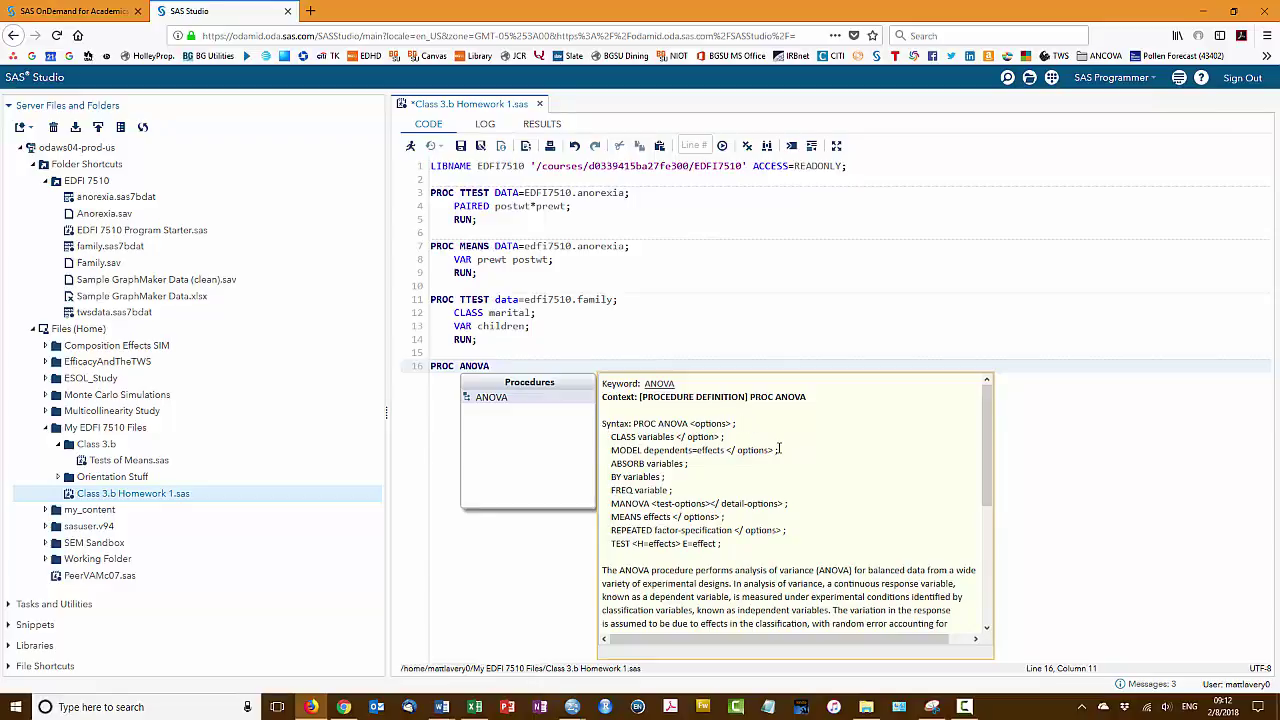
# Step: Complete the ANOVA step: DATA=EDFI7510.Anorexia; CLASS group; MODEL prewt = group; MEANS group / Tukey; RUN;
pyautogui.write('DATA')
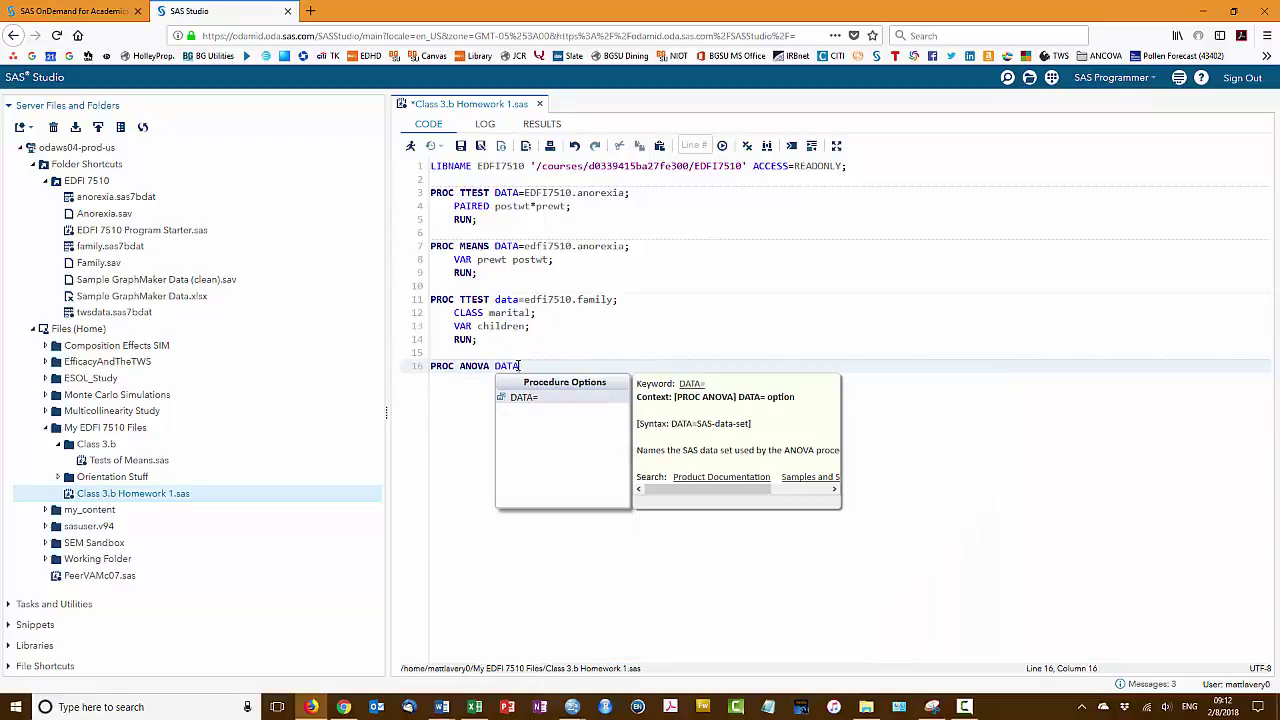
pyautogui.write('=EDFI7510.A')
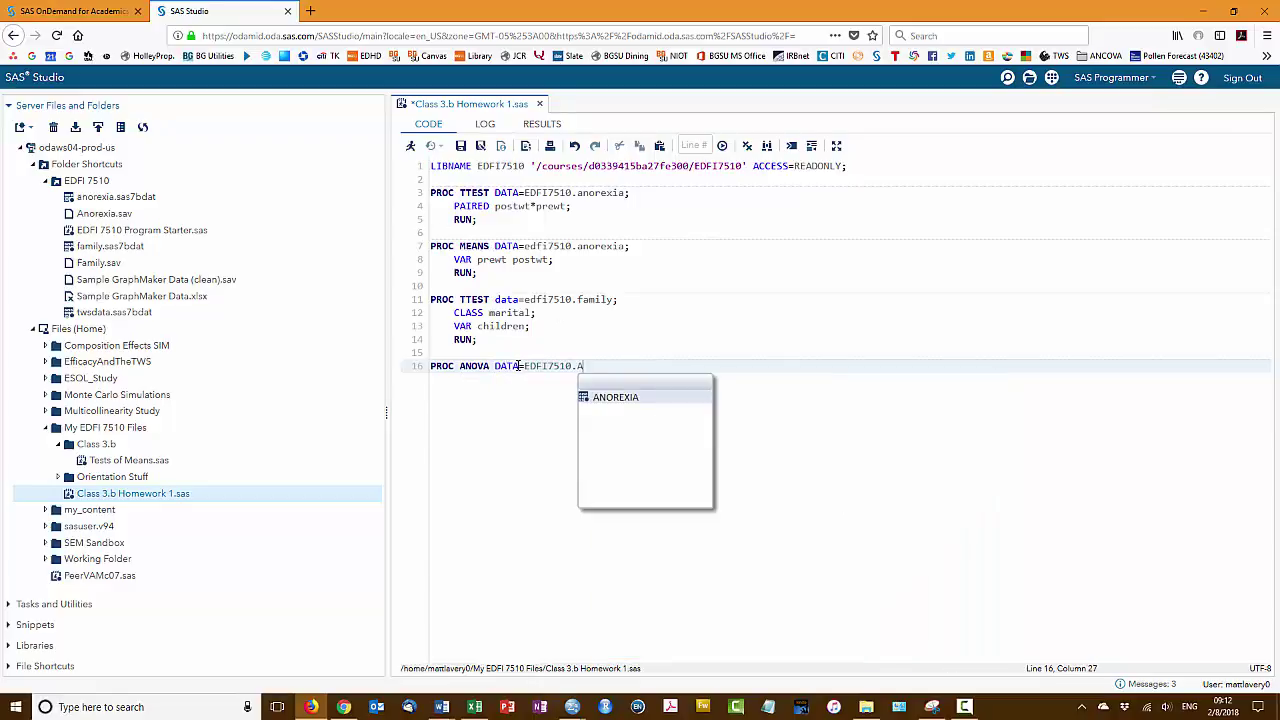
pyautogui.write('norexia;')
pyautogui.press('Return')
pyautogui.write('CLASS group;')
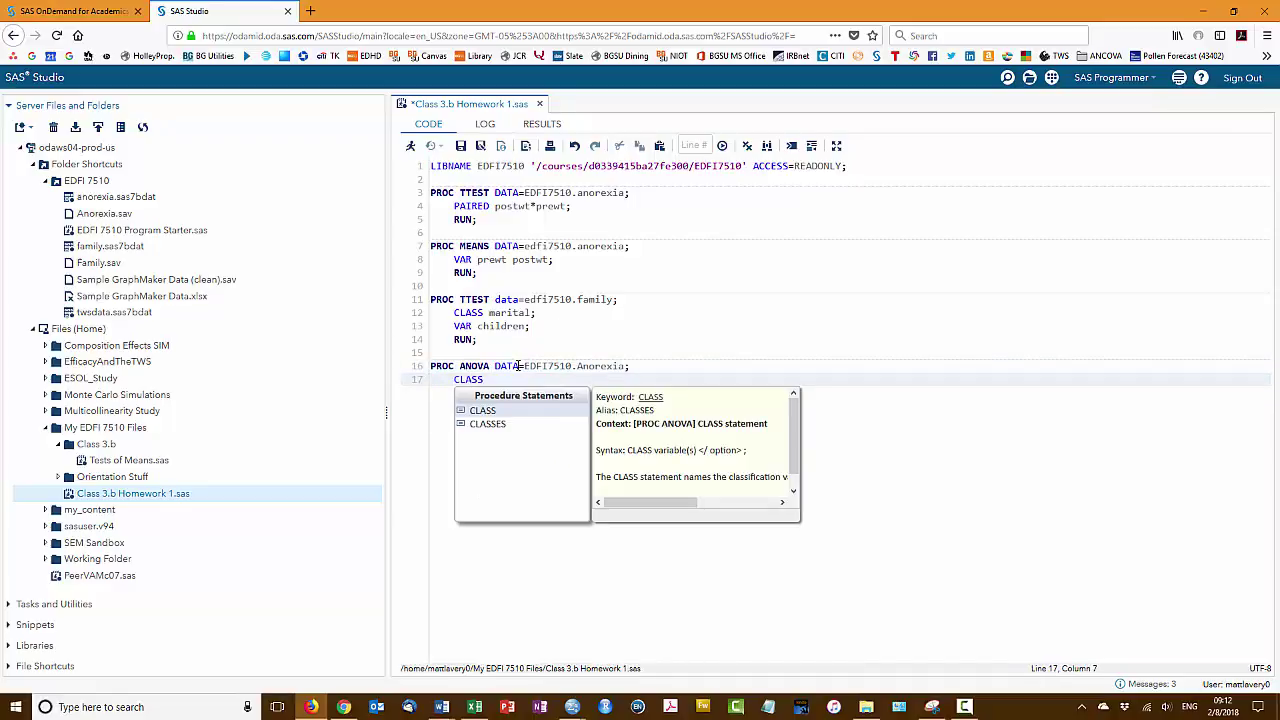
pyautogui.press('Return')
pyautogui.write('MODEL')
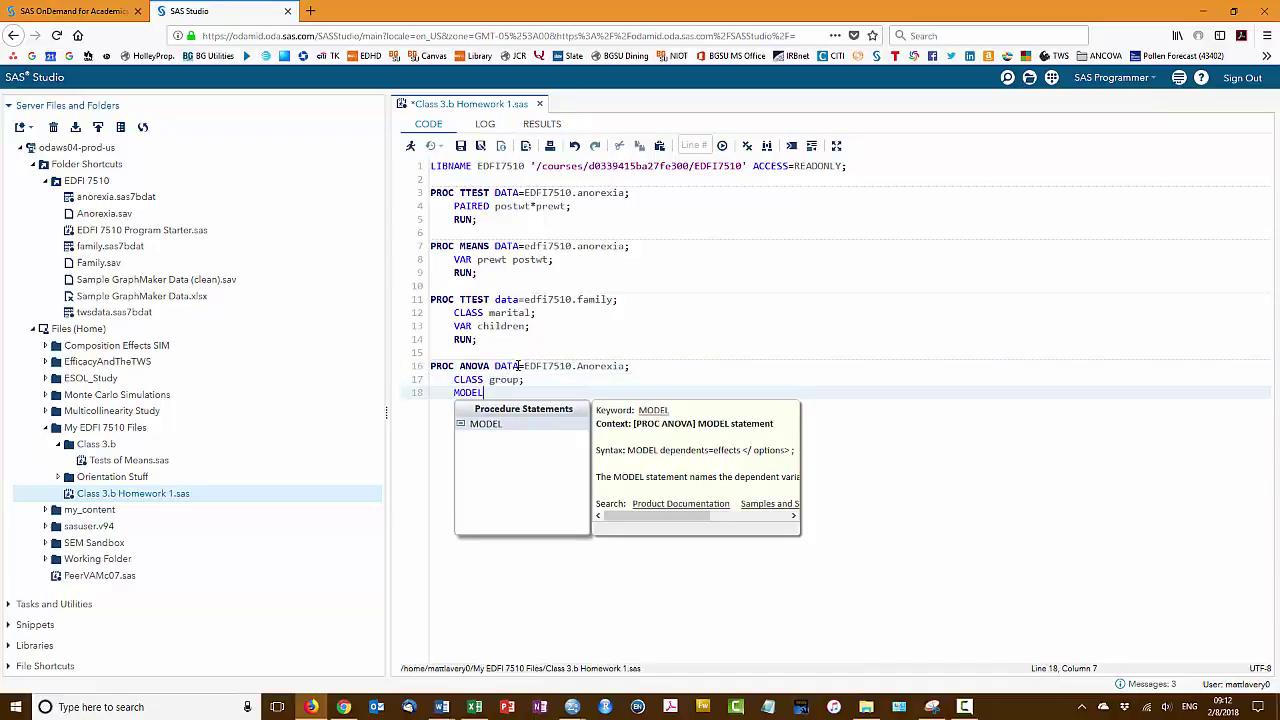
pyautogui.write(' prewt = group;')
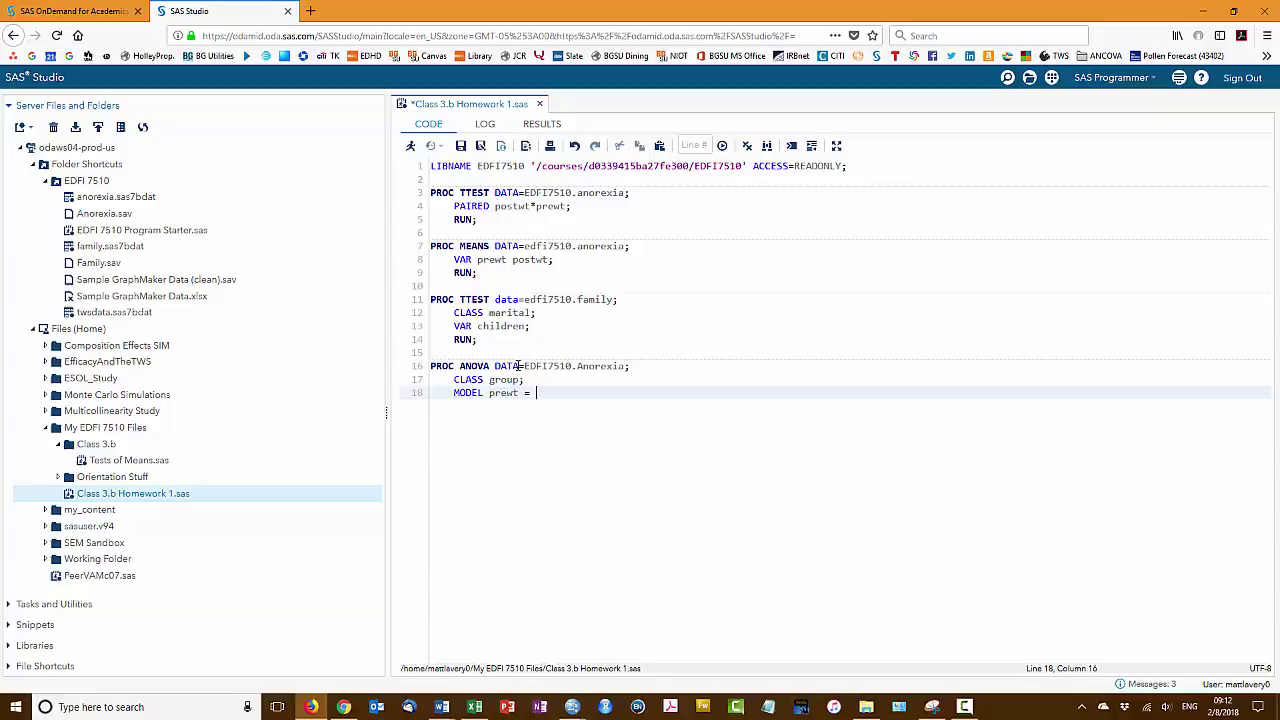
pyautogui.press('Return')
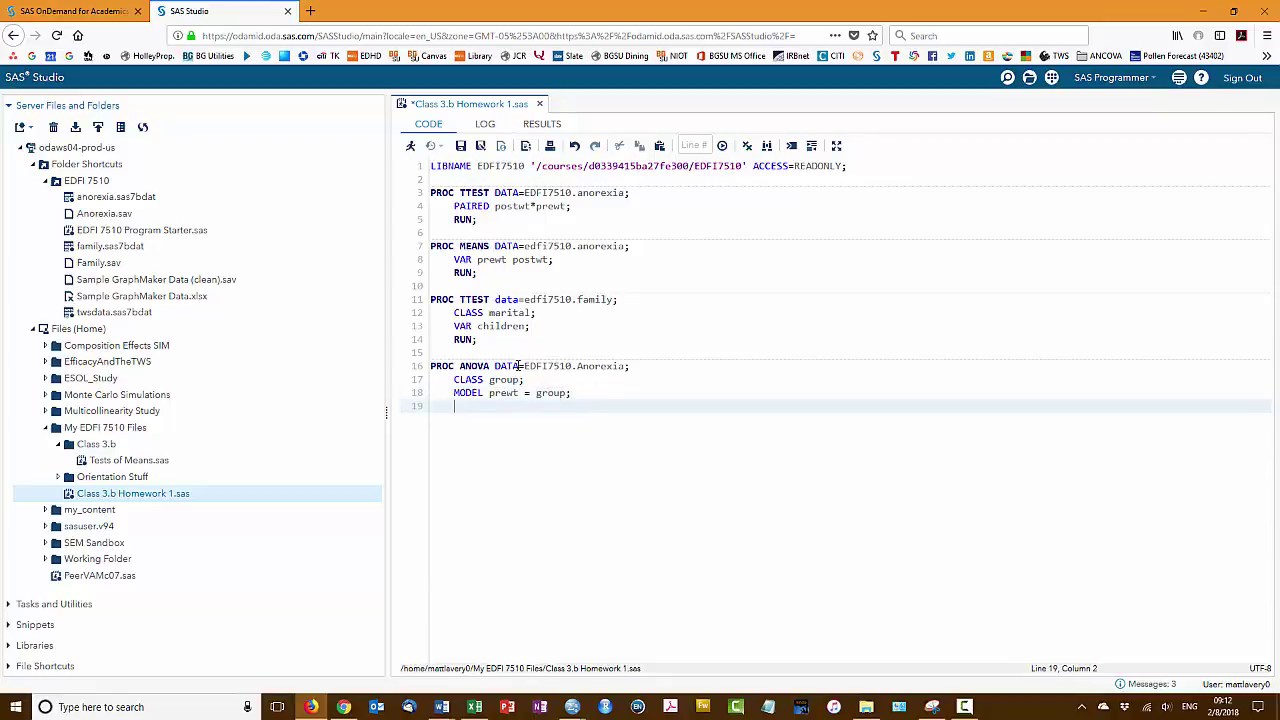
pyautogui.write('MEANS ')
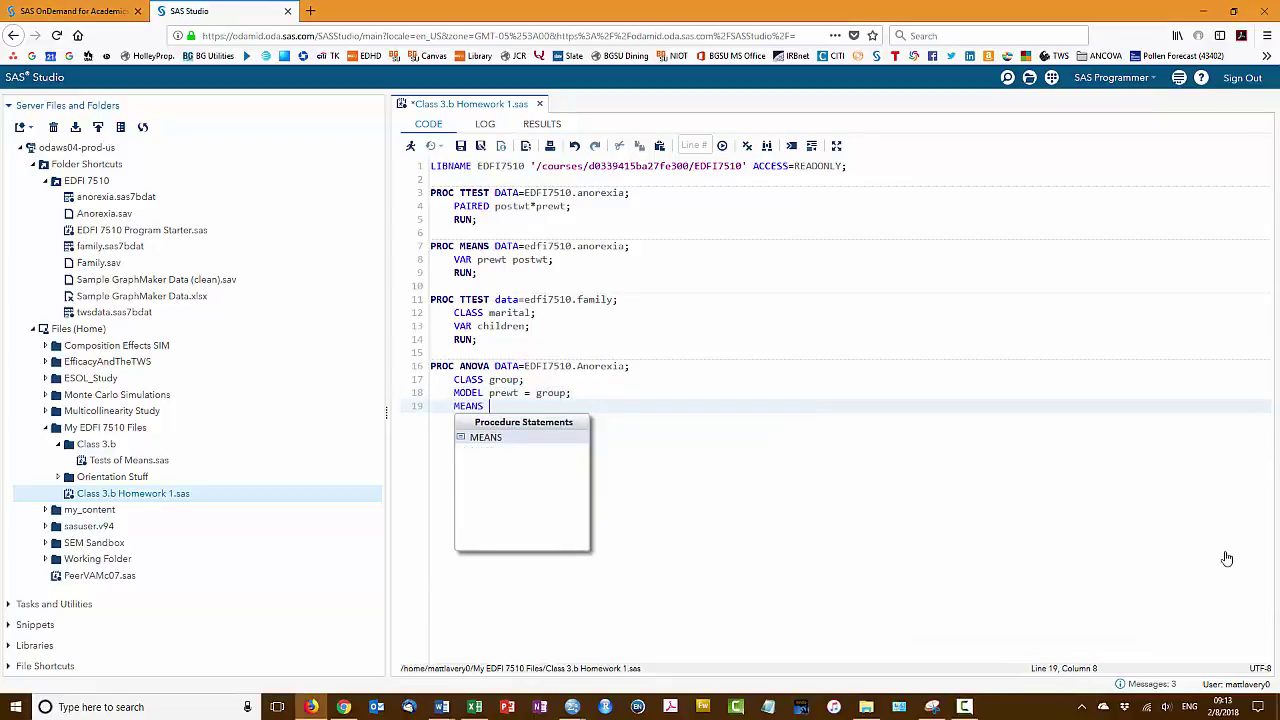
pyautogui.write('group / Tukey;')
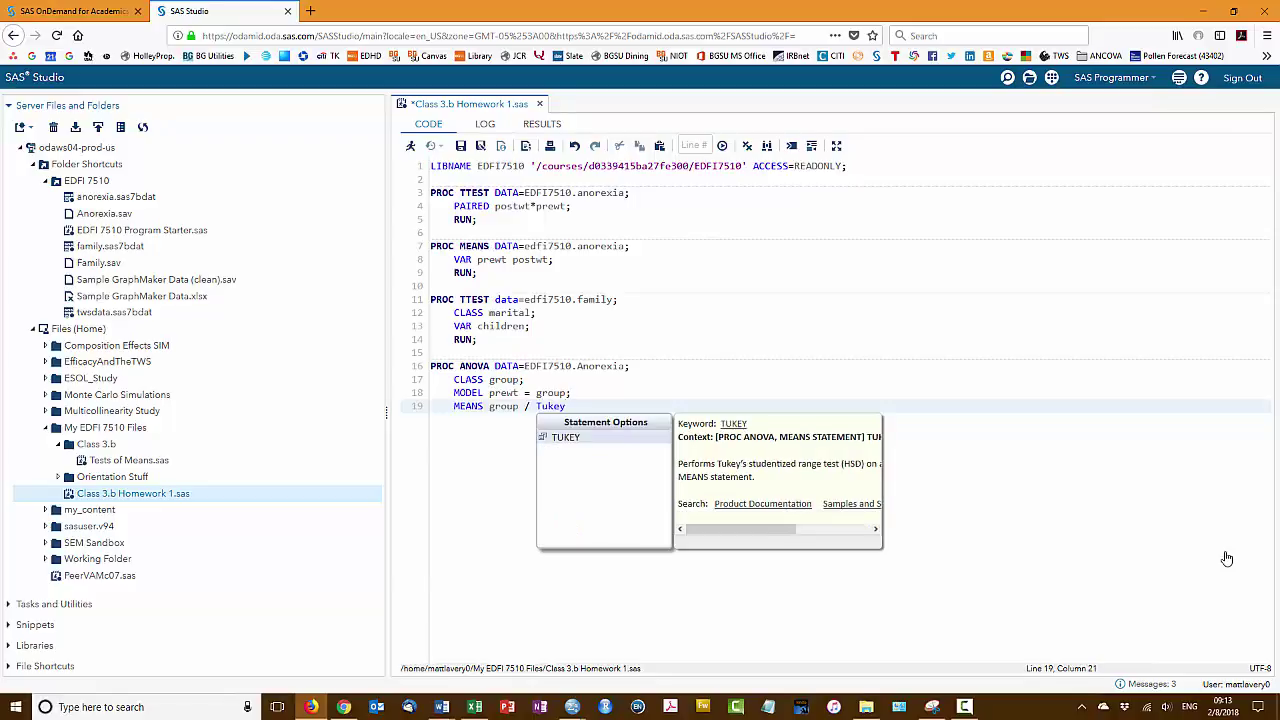
pyautogui.press('Return')
pyautogui.write('RUN;')
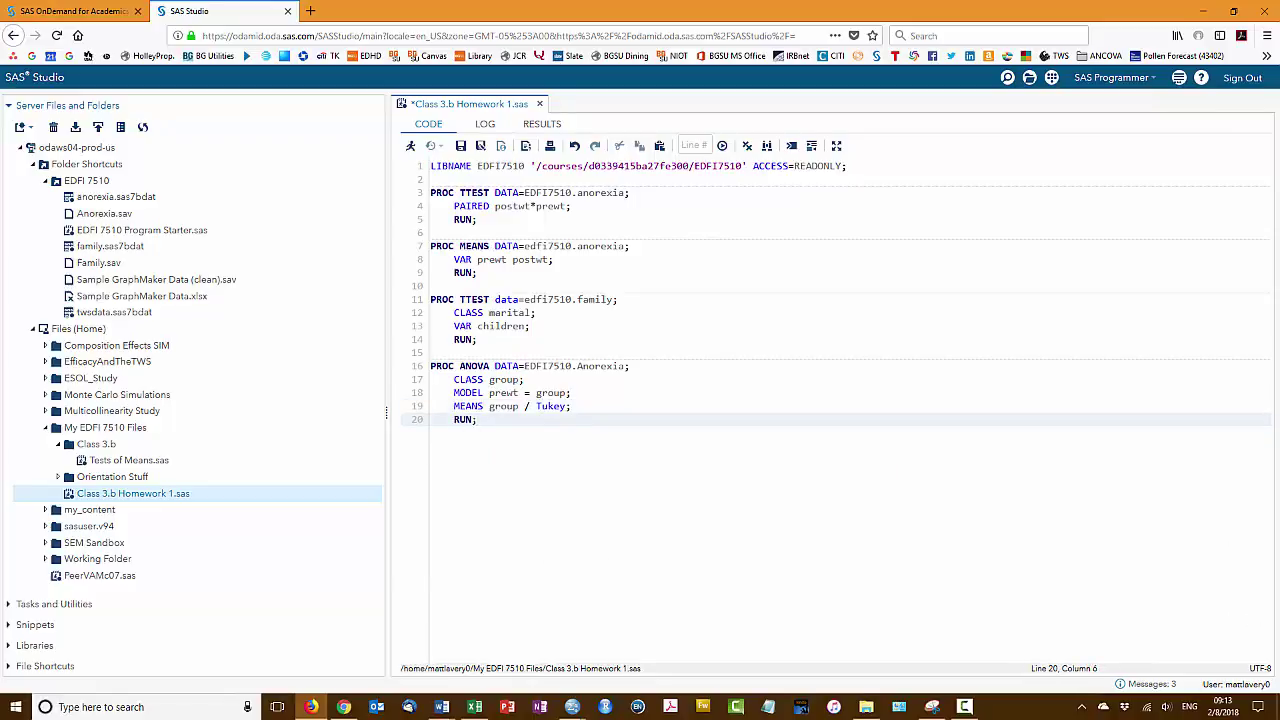
# Step: Walk through the data set, CLASS, MODEL and Tukey MEANS statements, then run only lines 16–20
pyautogui.doubleClick(603, 366)
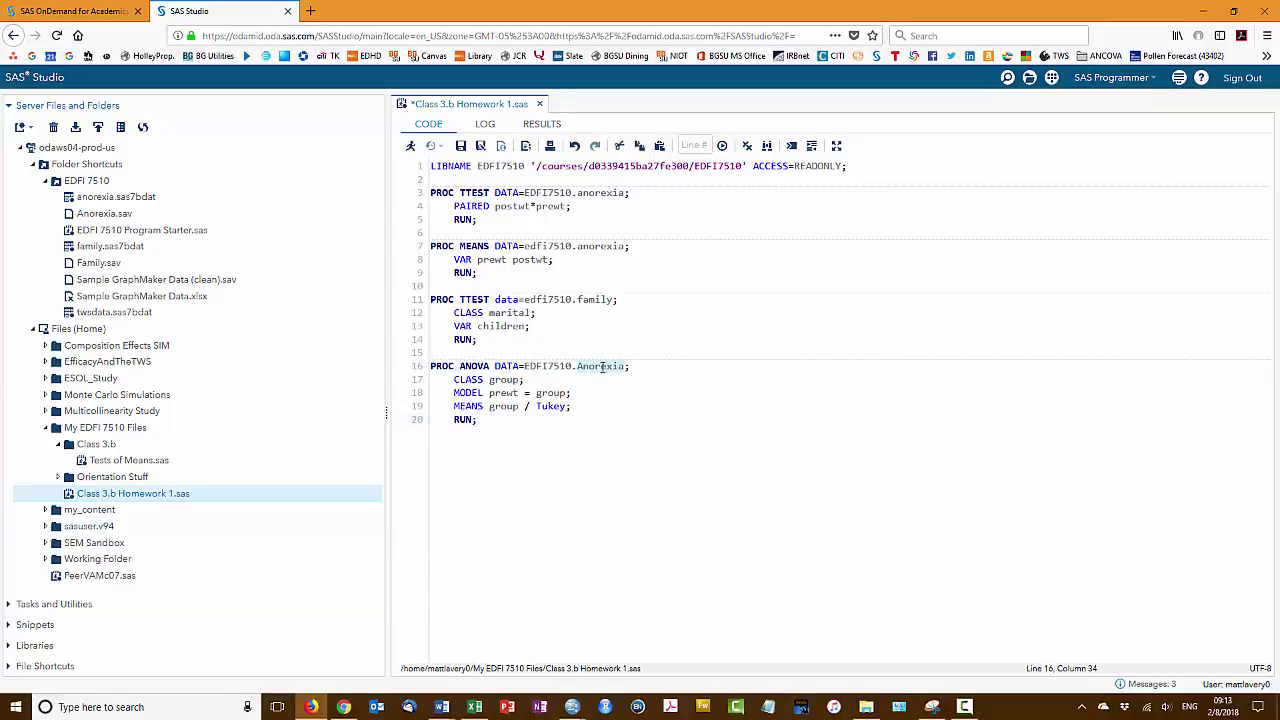
pyautogui.click(503, 380)
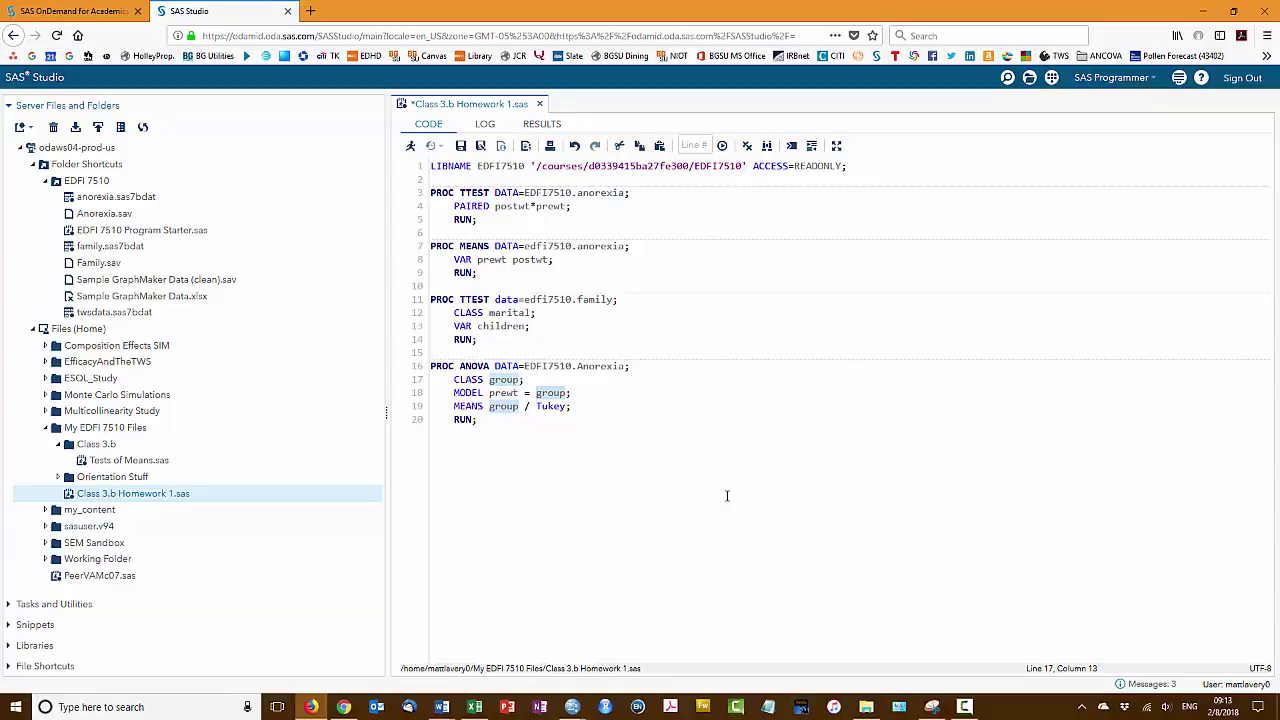
pyautogui.click(502, 393)
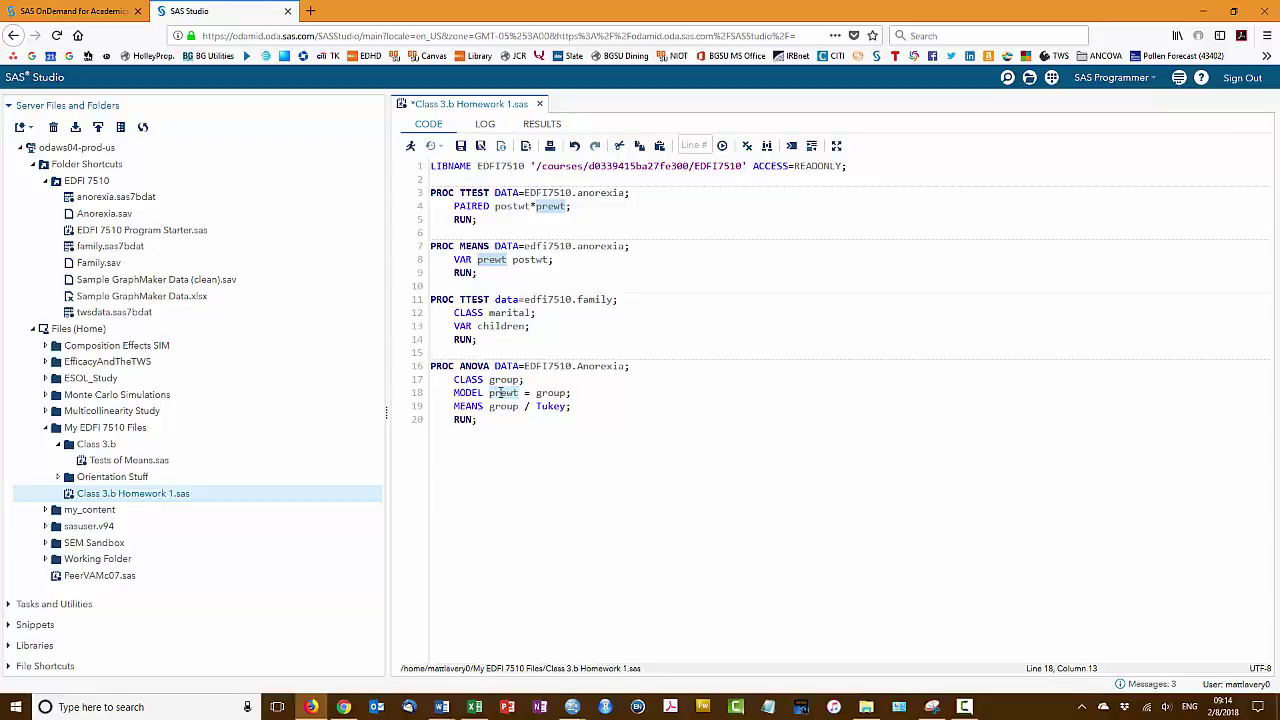
pyautogui.click(466, 406)
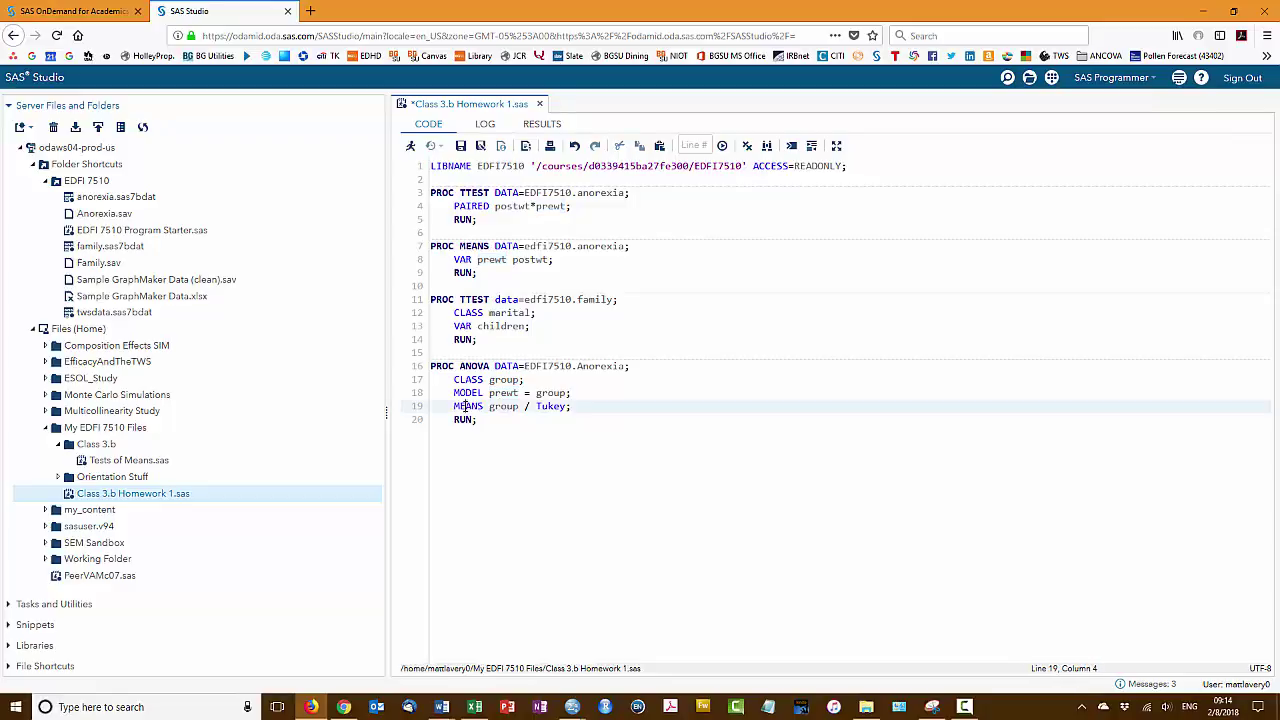
pyautogui.click(505, 406)
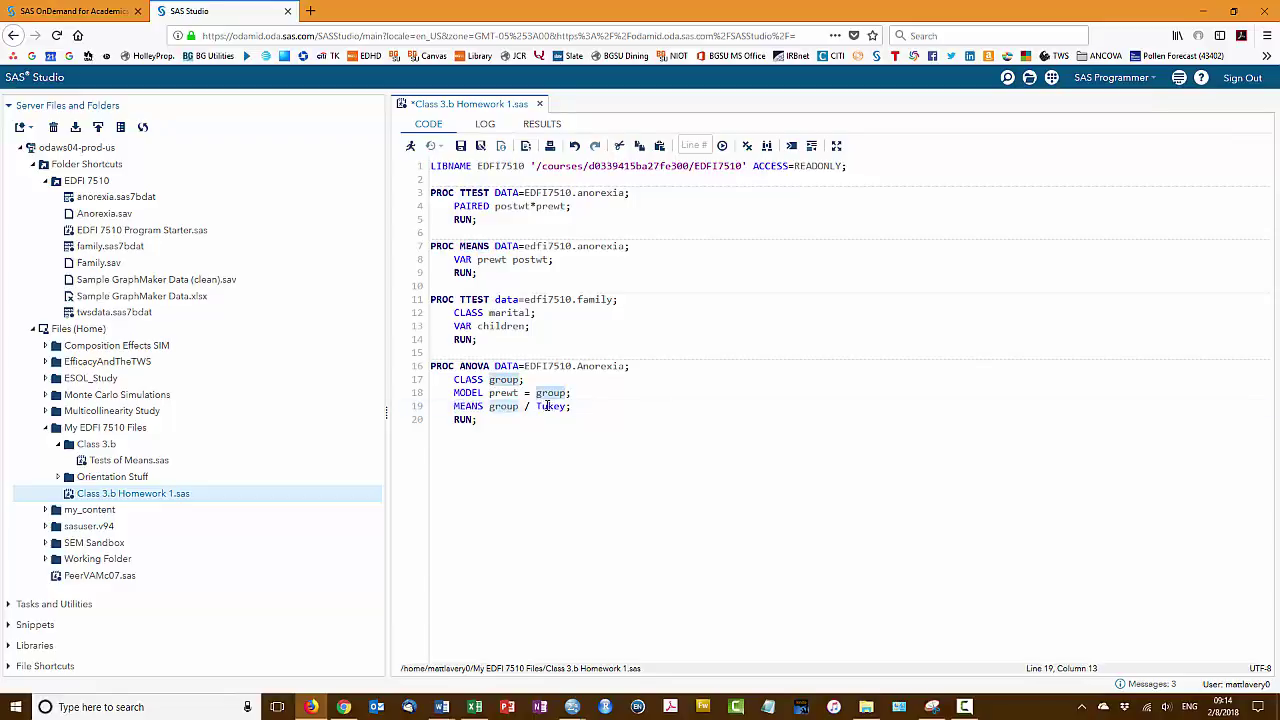
pyautogui.click(548, 406)
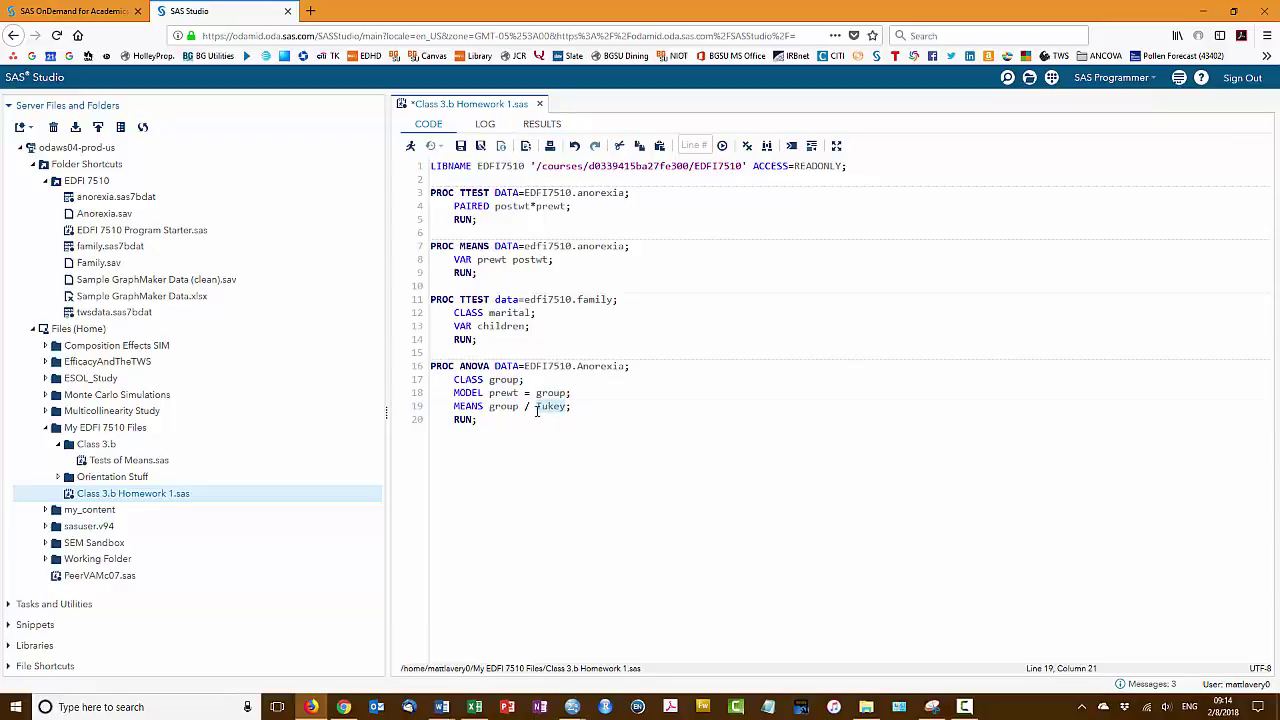
pyautogui.moveTo(418, 366); pyautogui.dragTo(420, 412)
pyautogui.click(417, 147)
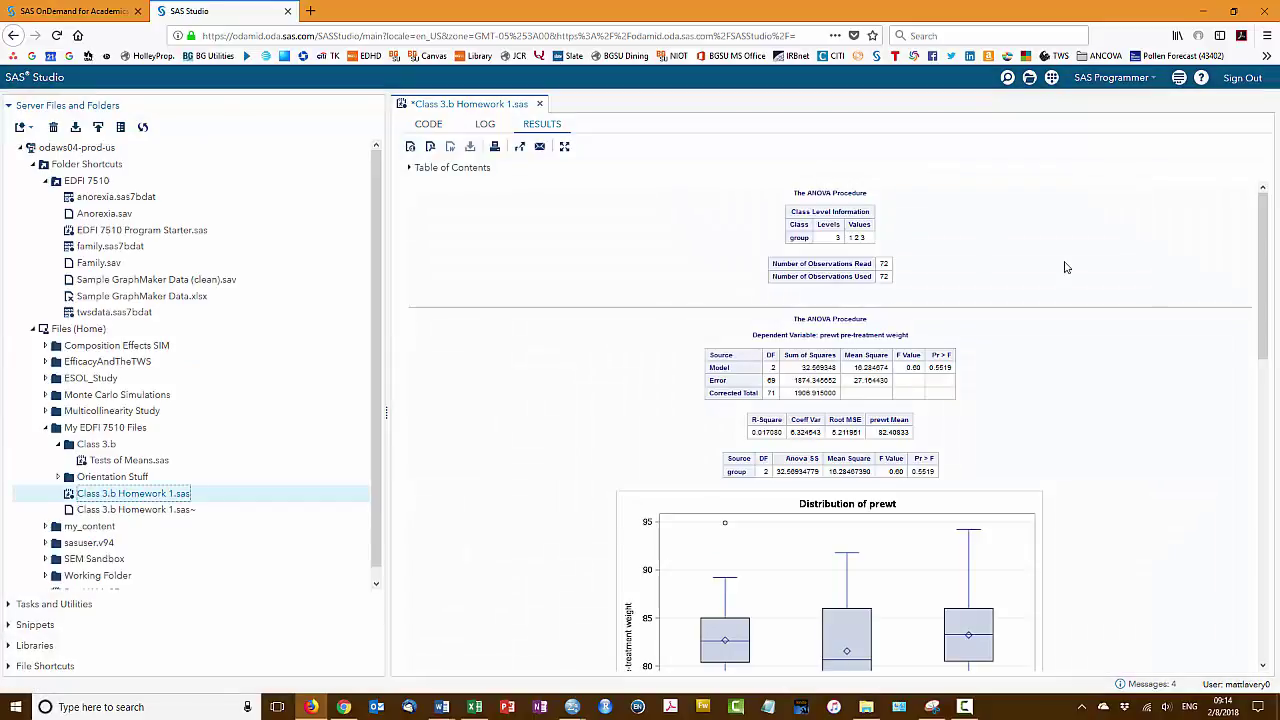
# Step: Scroll the results past the prewt box plot to the Tukey HSD tables (critical value 3.38737)
pyautogui.scroll(-1, 1065, 267)
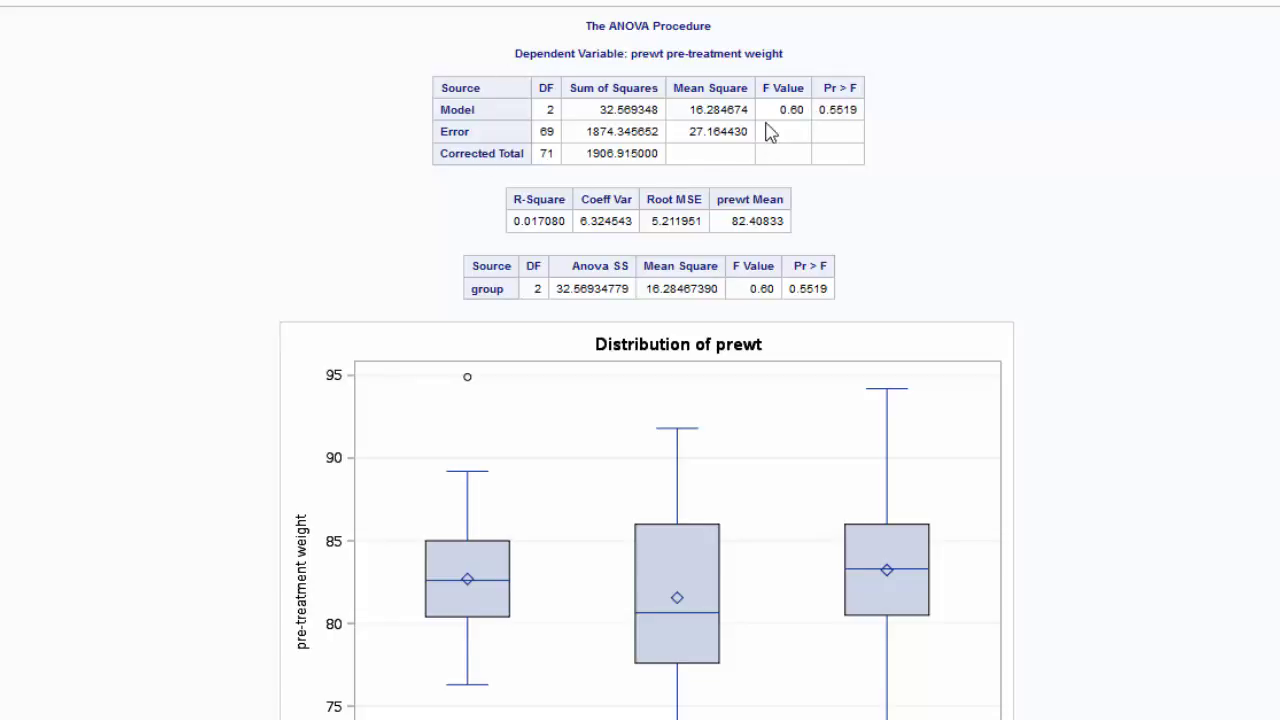
pyautogui.scroll(-12, 1118, 302)
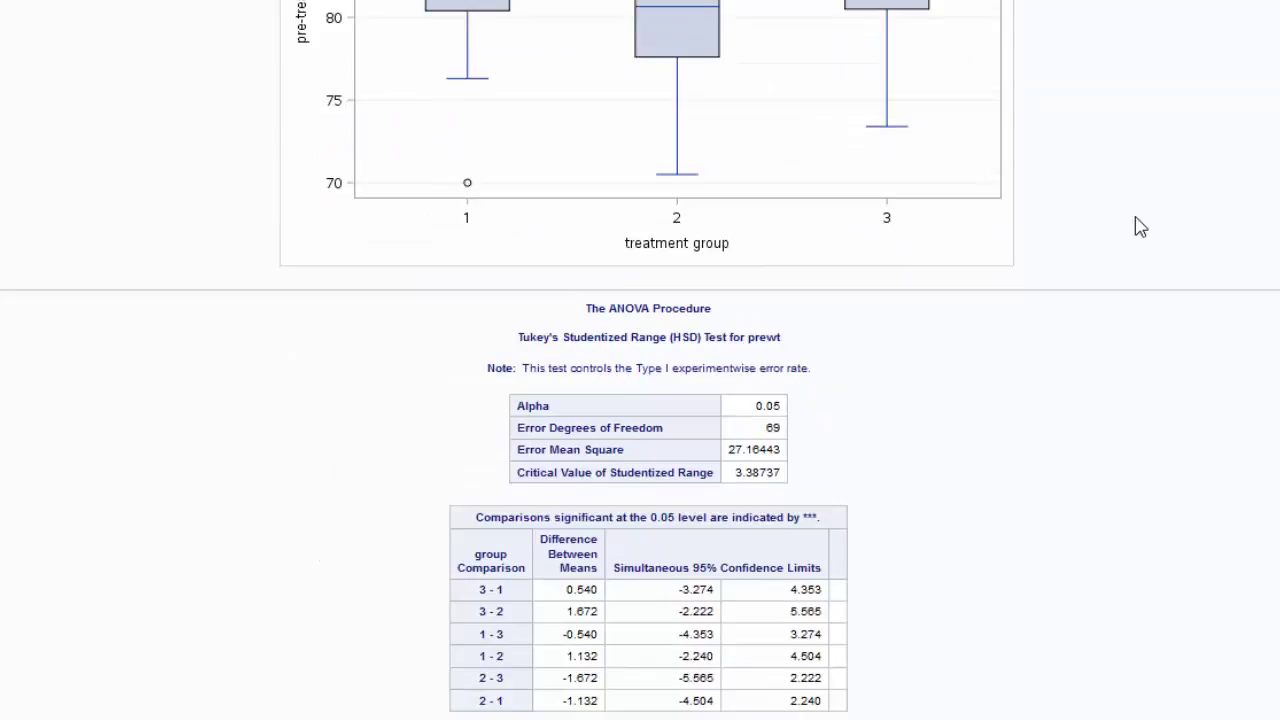
pyautogui.scroll(-1, 1140, 227)
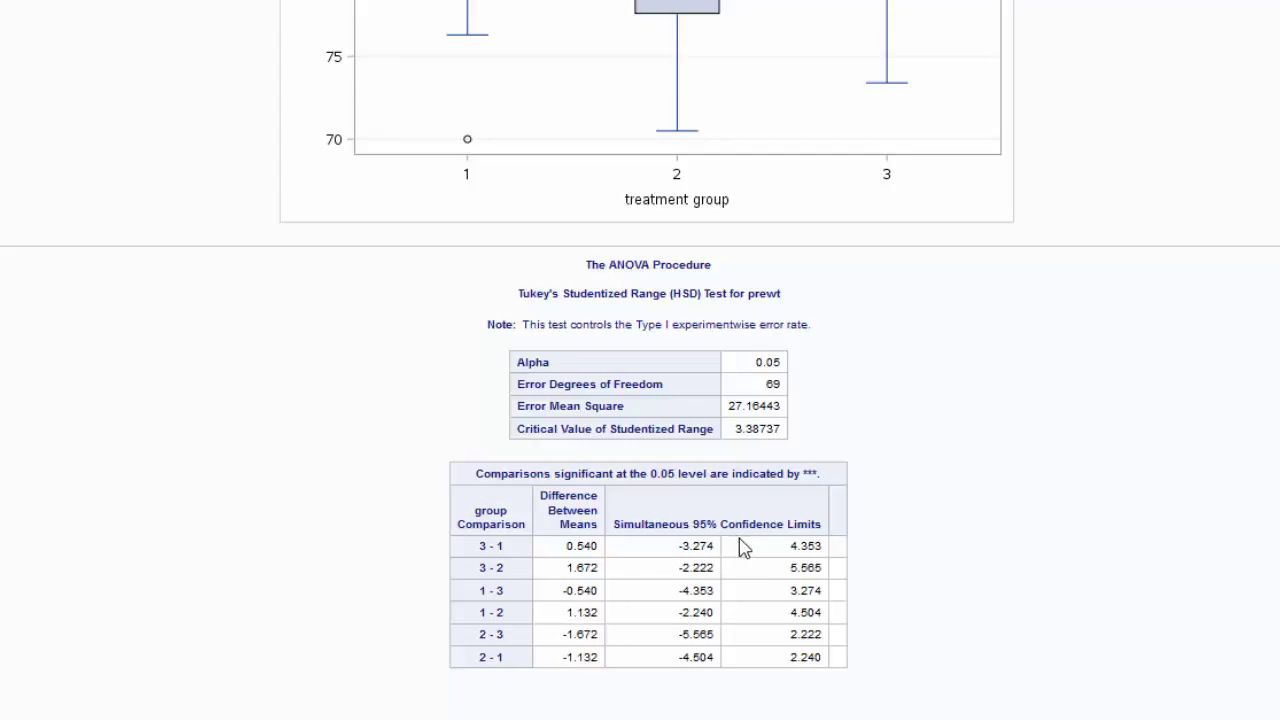
pyautogui.scroll(3, 723, 540)
pyautogui.scroll(-3, 724, 545)
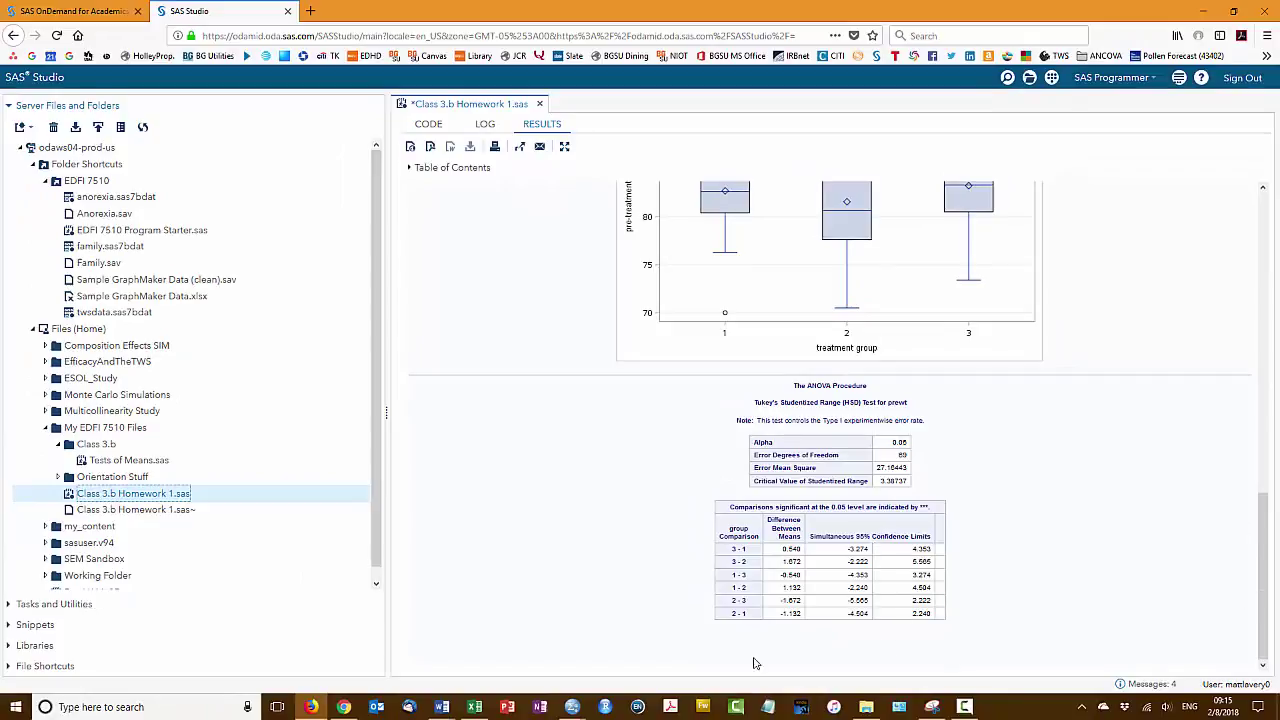
# Step: Snip the Tukey comparison tables and paste them under Output in the homework
pyautogui.hotkey('alt', 'Tab')
pyautogui.click(649, 116)
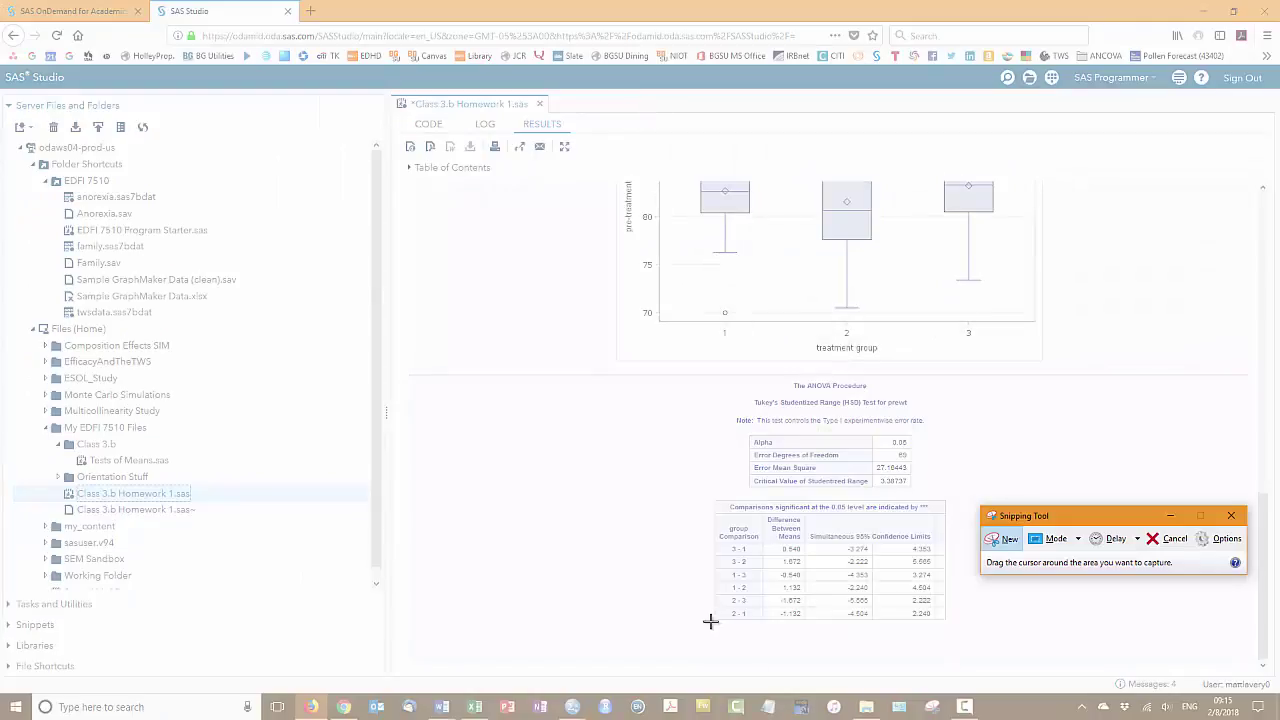
pyautogui.moveTo(710, 621); pyautogui.dragTo(949, 381)
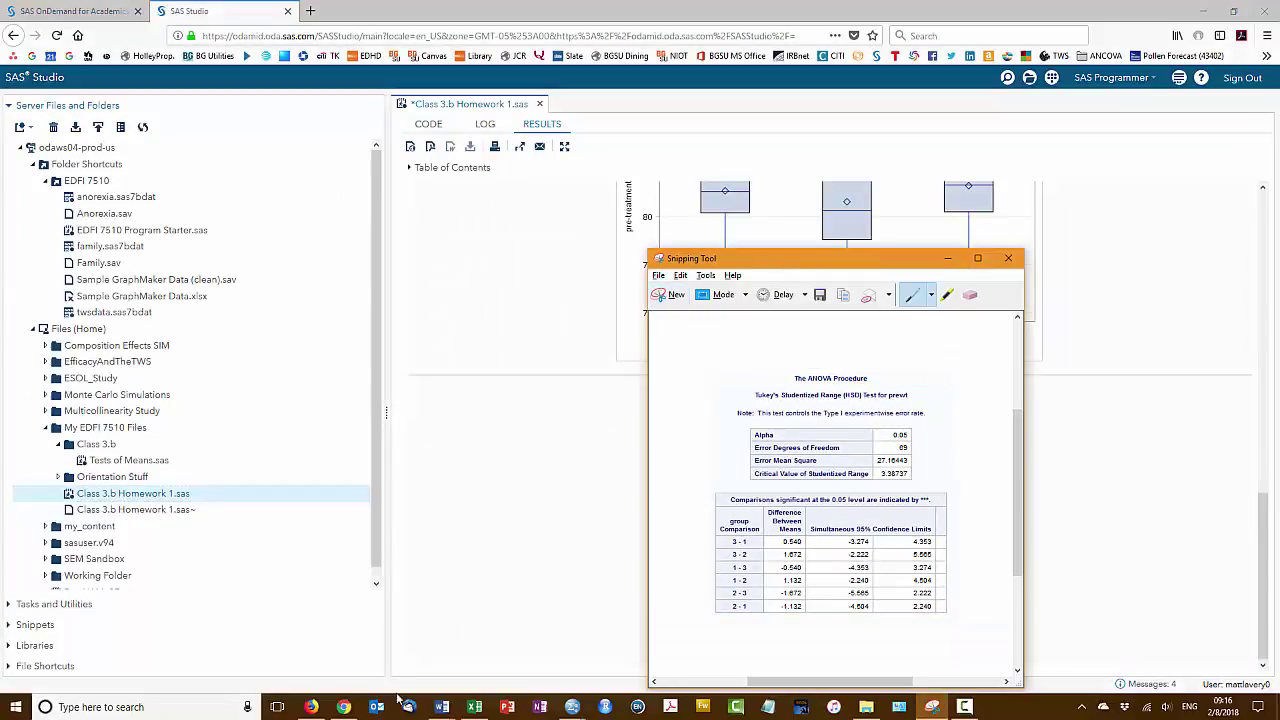
pyautogui.click(441, 707)
pyautogui.click(798, 348)
pyautogui.hotkey('ctrl', 'v')
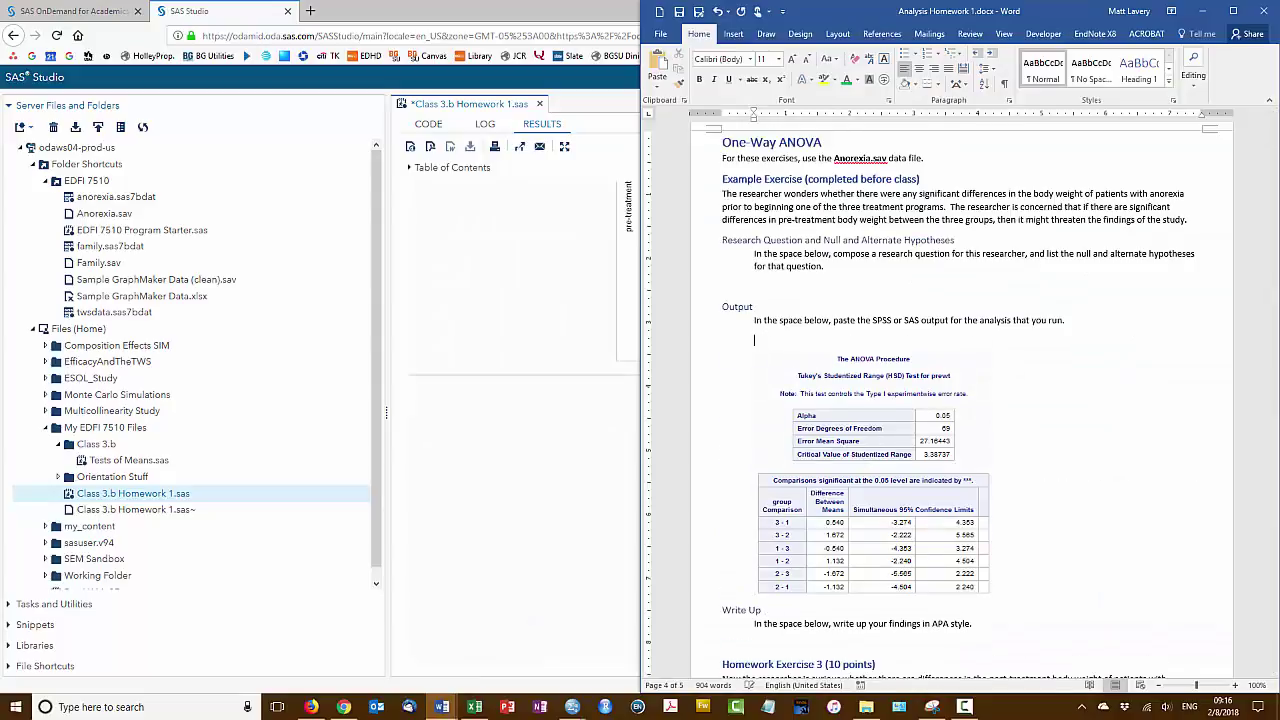
# Step: Snip the ANOVA summary tables and paste them into the homework's Output section
pyautogui.hotkey('alt', 'Tab')
pyautogui.scroll(3, 998, 378)
pyautogui.scroll(-1, 998, 378)
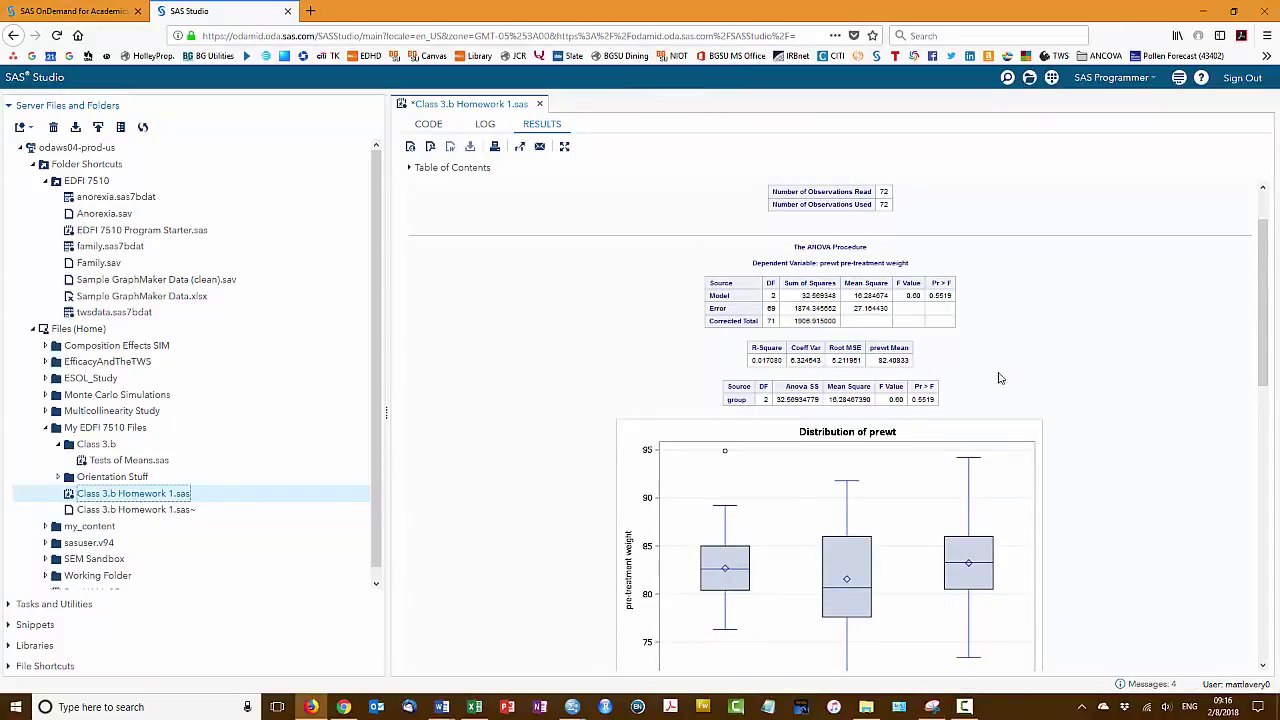
pyautogui.hotkey('alt', 'Tab')
pyautogui.click(638, 295)
pyautogui.moveTo(698, 240); pyautogui.dragTo(958, 404)
pyautogui.hotkey('alt', 'Tab')
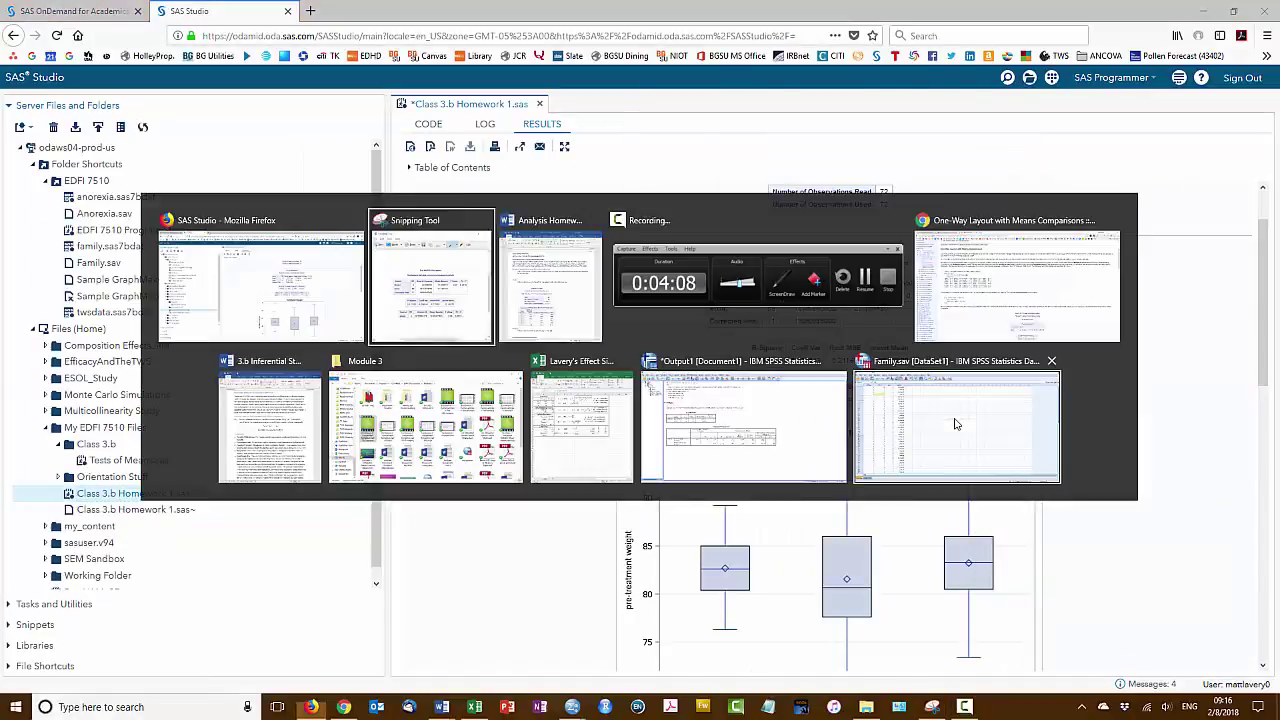
pyautogui.hotkey('ctrl', 'v')
pyautogui.scroll(-5, 1020, 447)
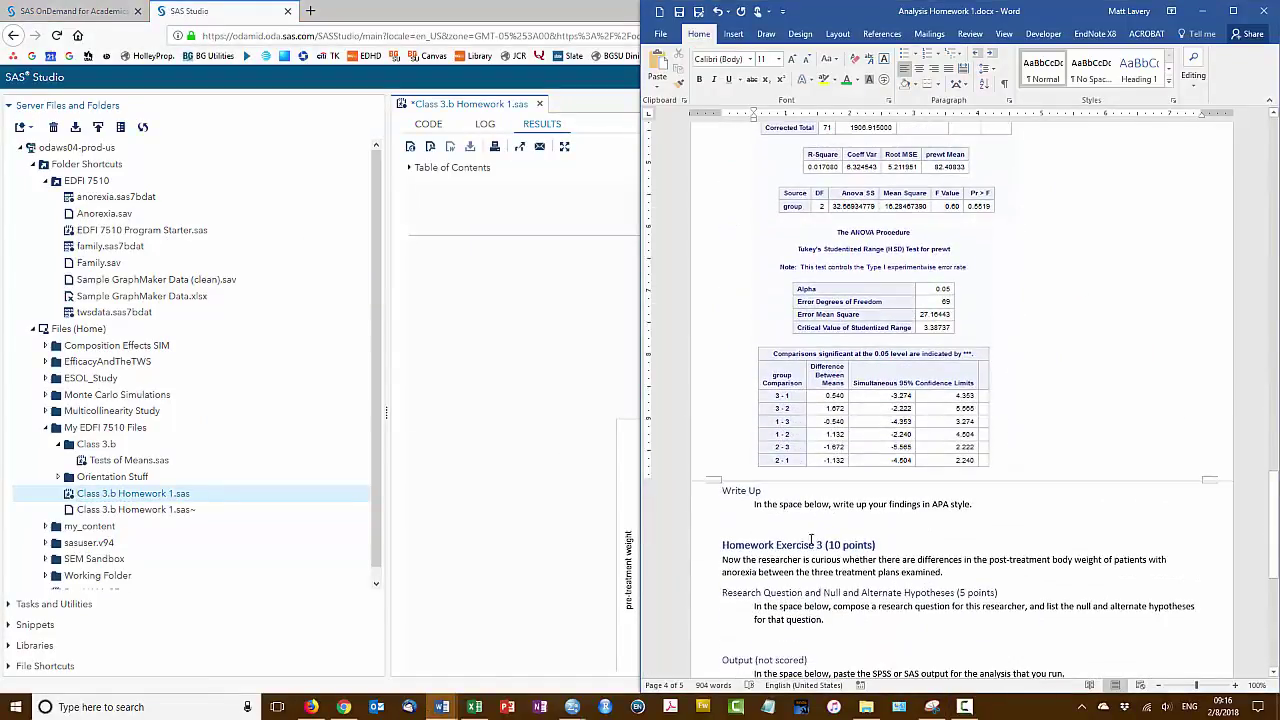
pyautogui.click(1062, 519)
# Step: Open the 3.b Inferential Statistics notes beside the homework at the ANOVA write-up examples
pyautogui.moveTo(441, 707)
pyautogui.click(425, 676)
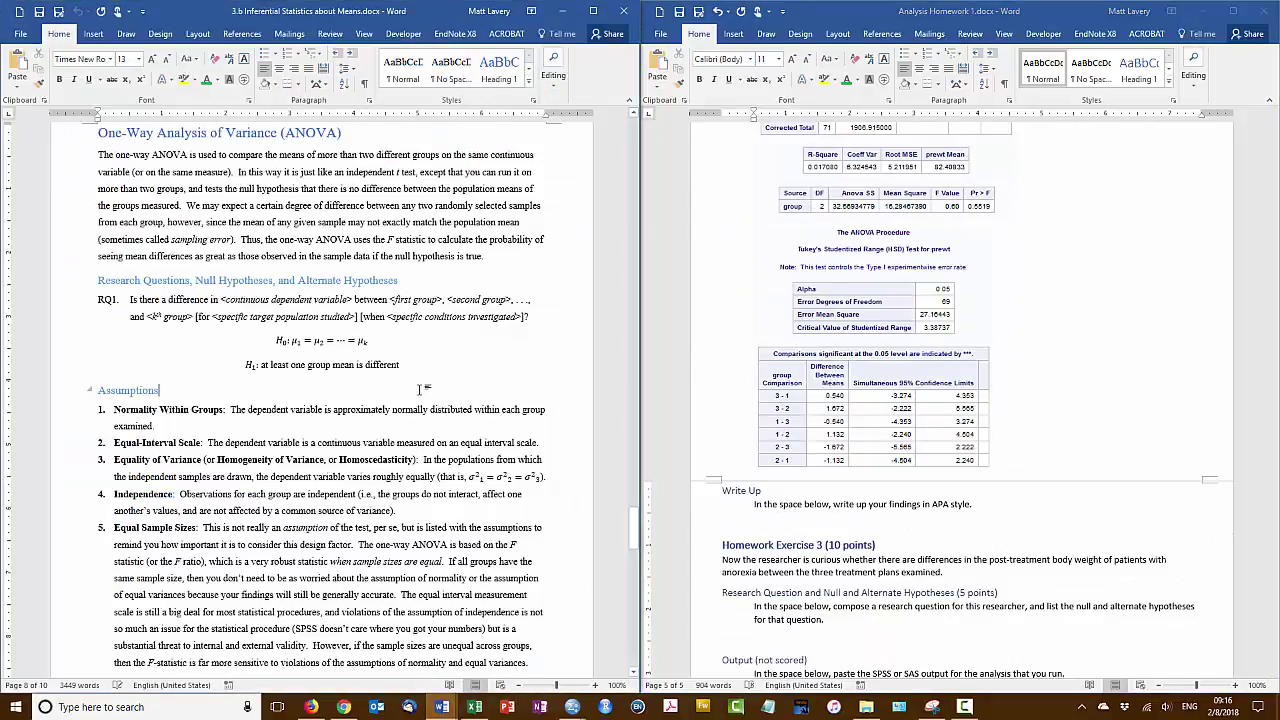
pyautogui.scroll(-10, 432, 370)
pyautogui.scroll(-5, 432, 370)
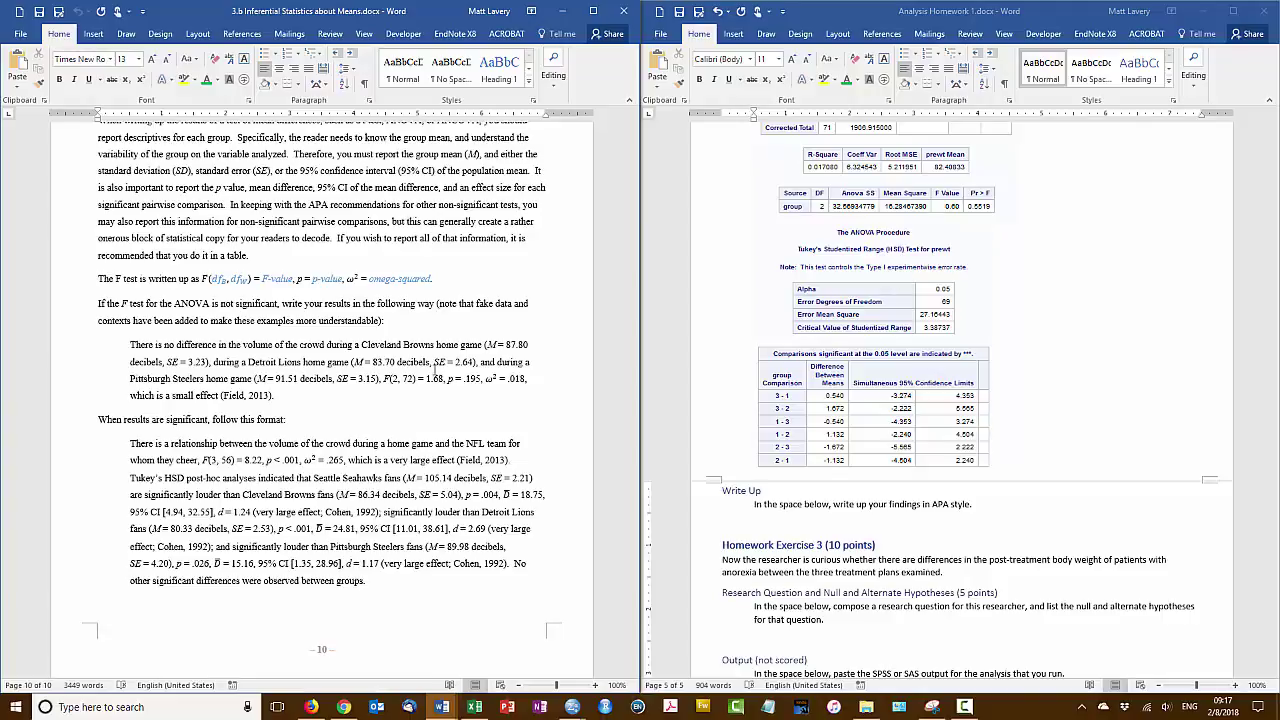
pyautogui.scroll(3, 1095, 363)
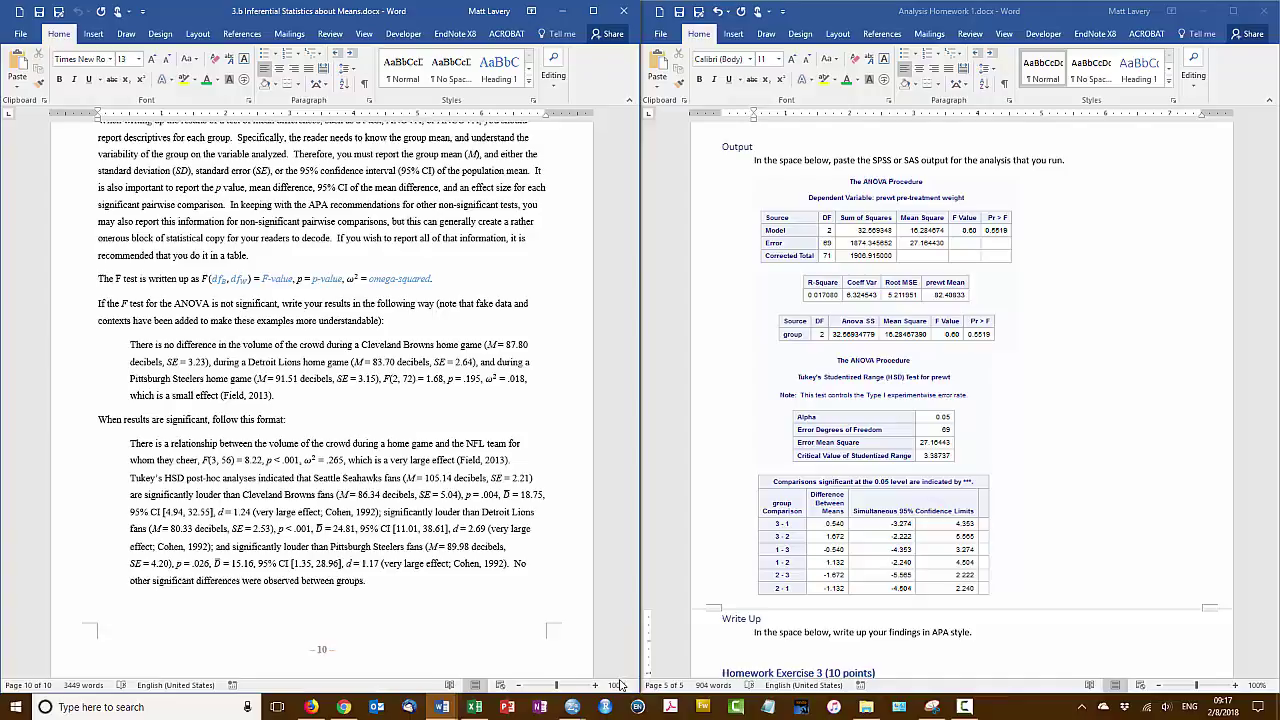
pyautogui.hotkey('alt', 'Tab')
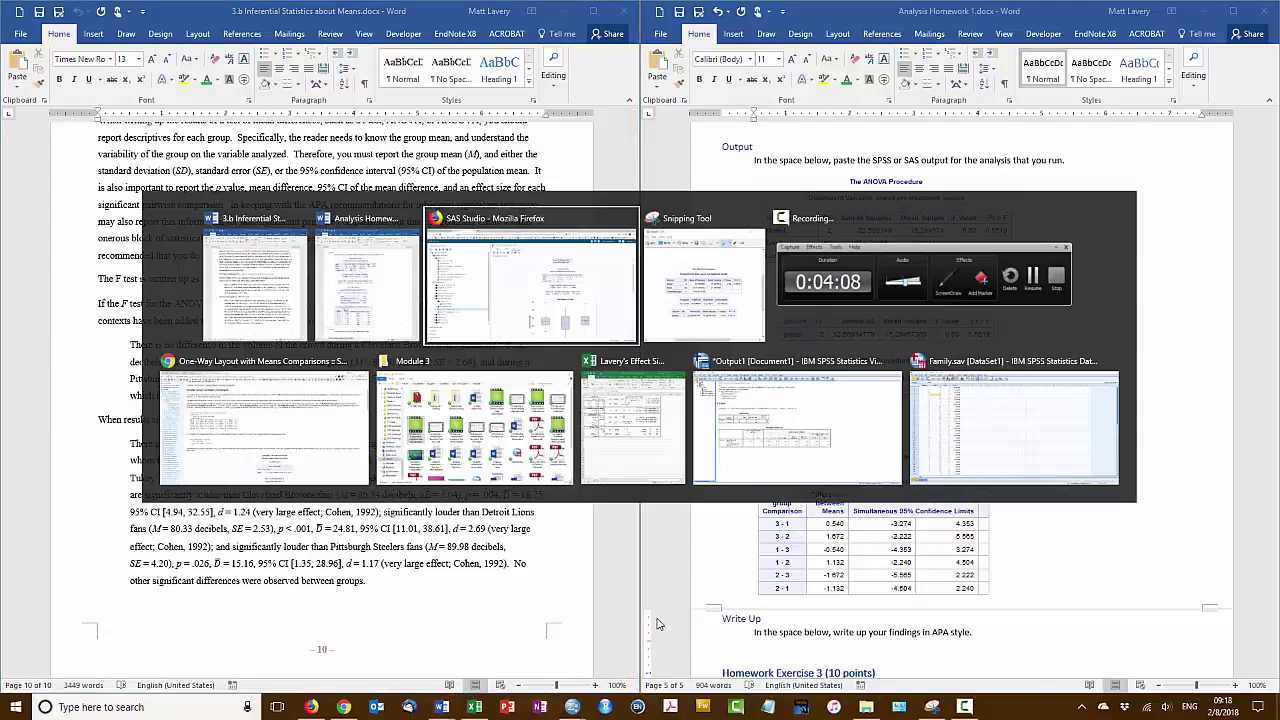
# Step: Add PROC MEANS DATA=edfi7510.anorexia; BY group; VAR prewt; RUN; after the ANOVA block
pyautogui.click(424, 128)
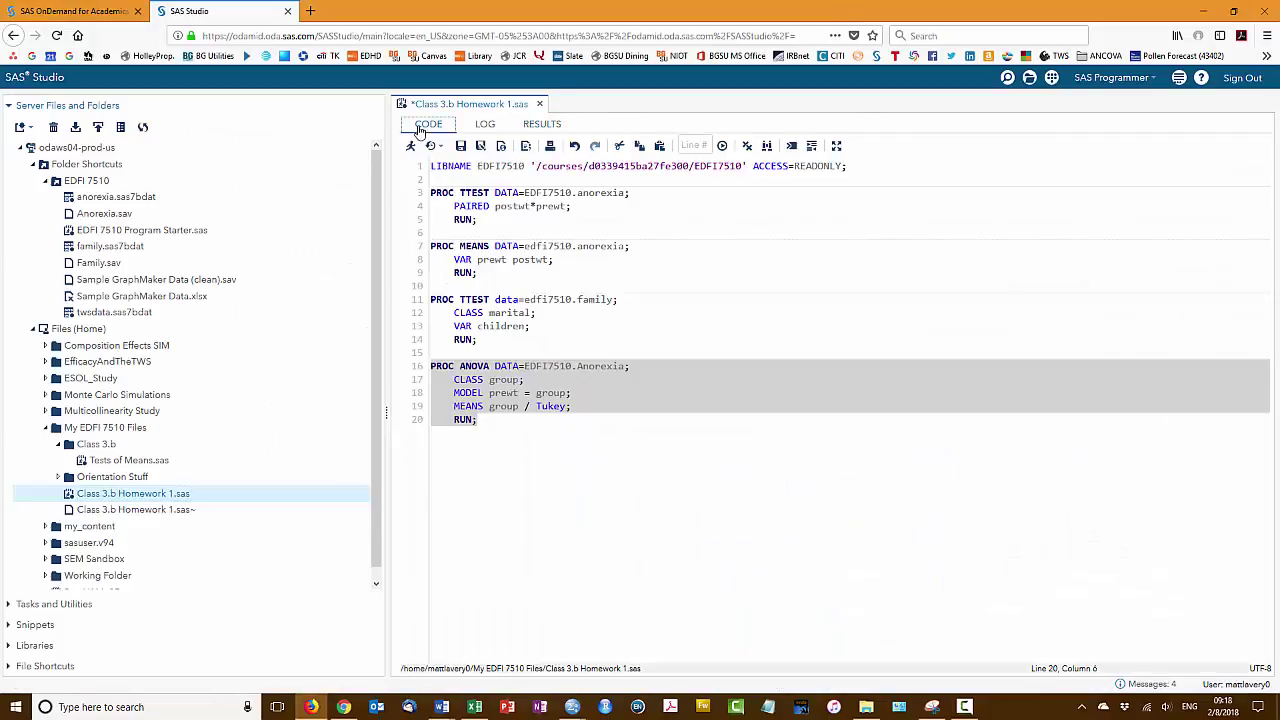
pyautogui.click(547, 424)
pyautogui.press('Return')
pyautogui.press('Return')
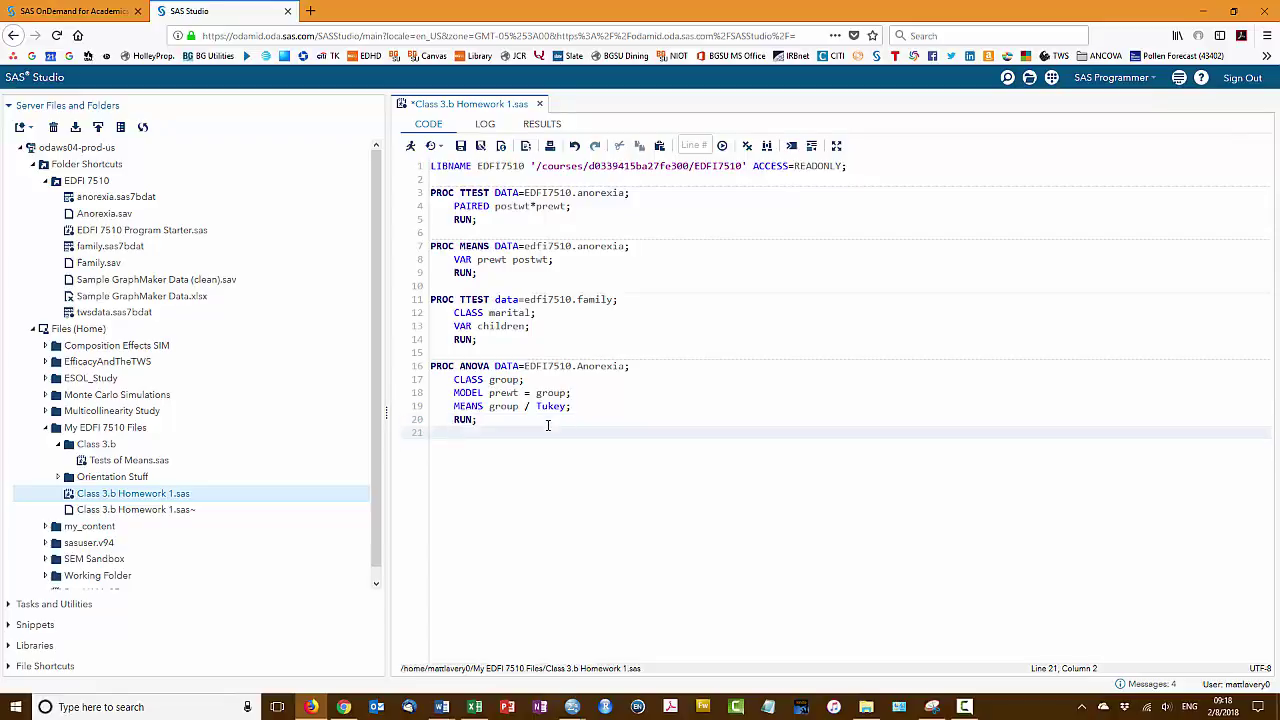
pyautogui.write('PROC MEANS DATA=')
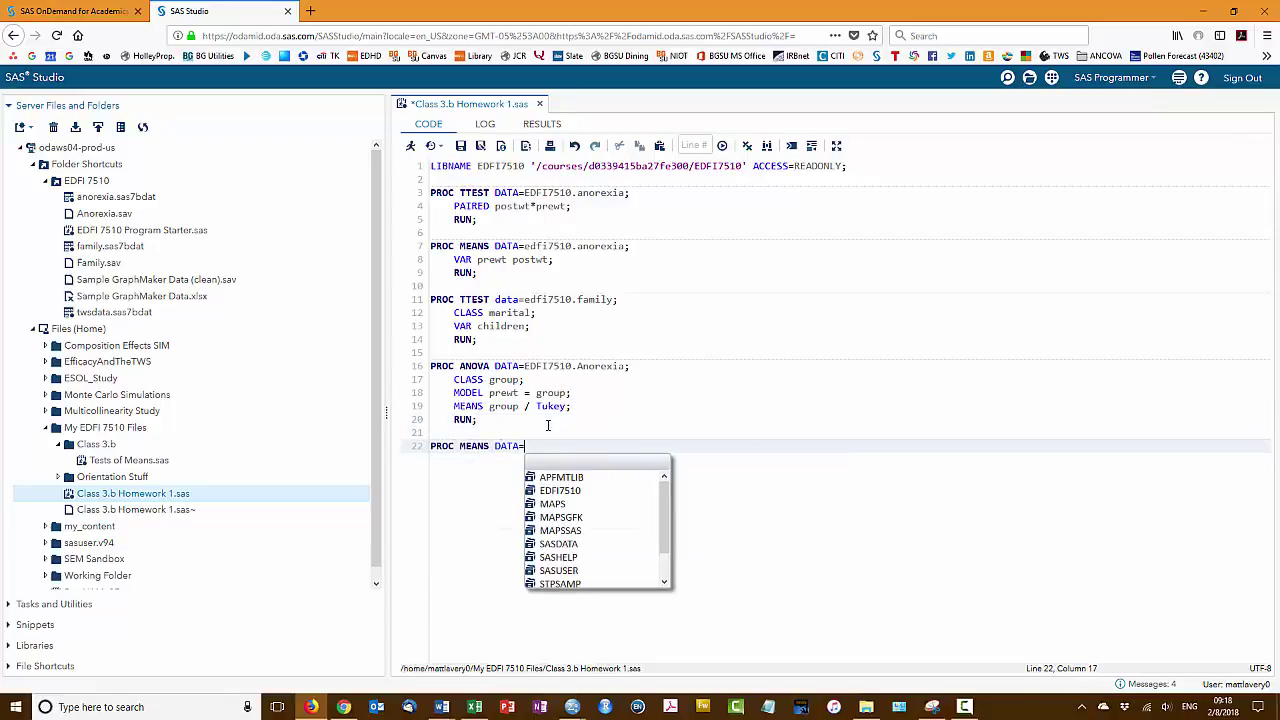
pyautogui.write('edfi7510.anorexia;')
pyautogui.press('Return')
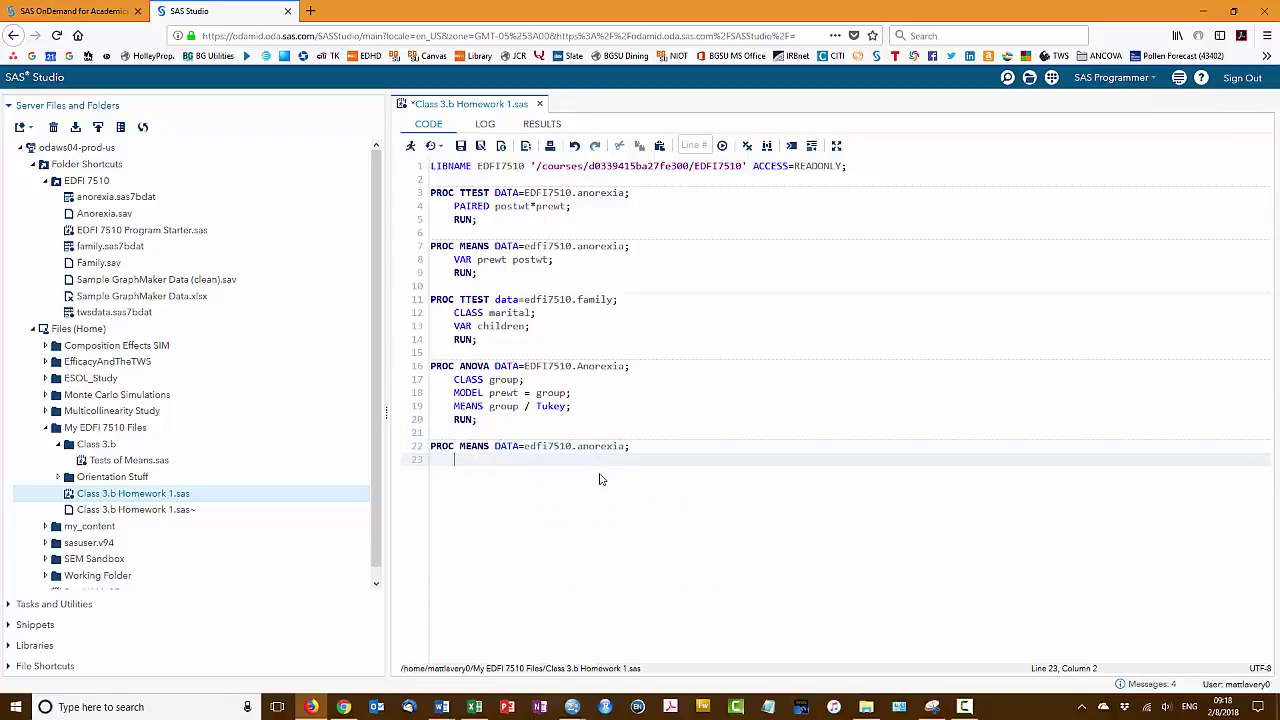
pyautogui.write('BY group;')
pyautogui.press('Return')
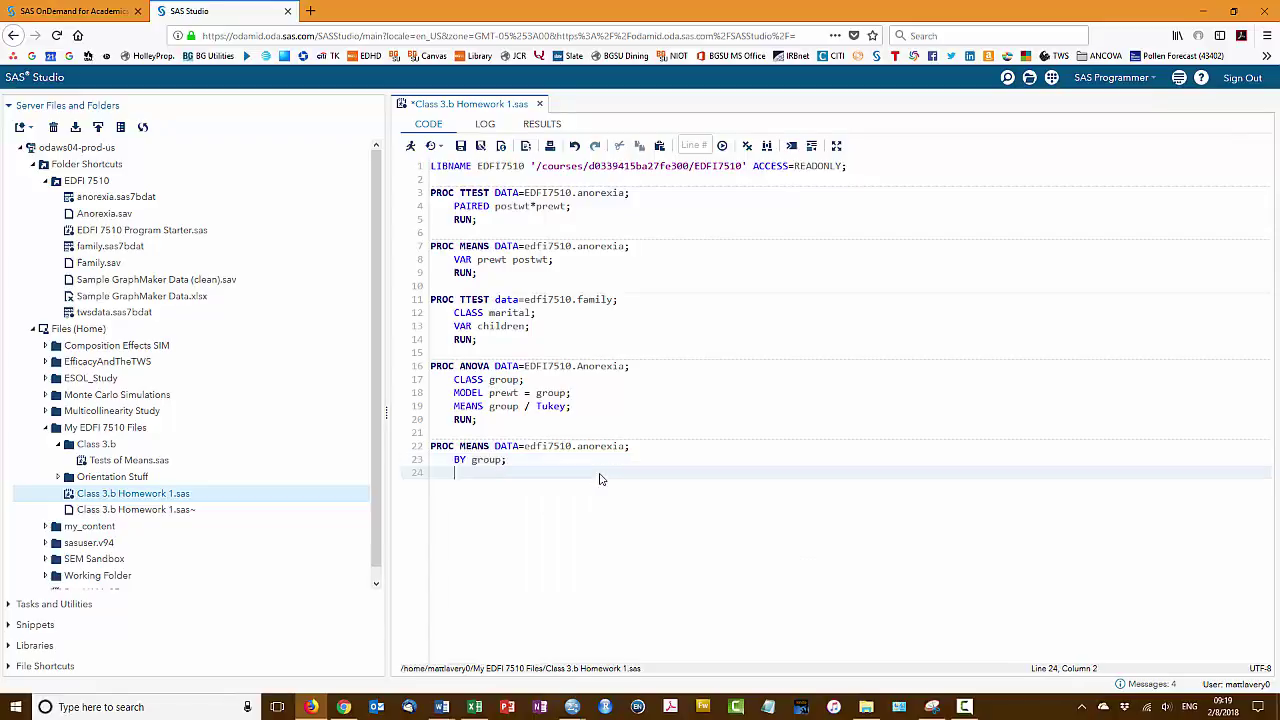
pyautogui.write('VAR prewt;')
pyautogui.press('Return')
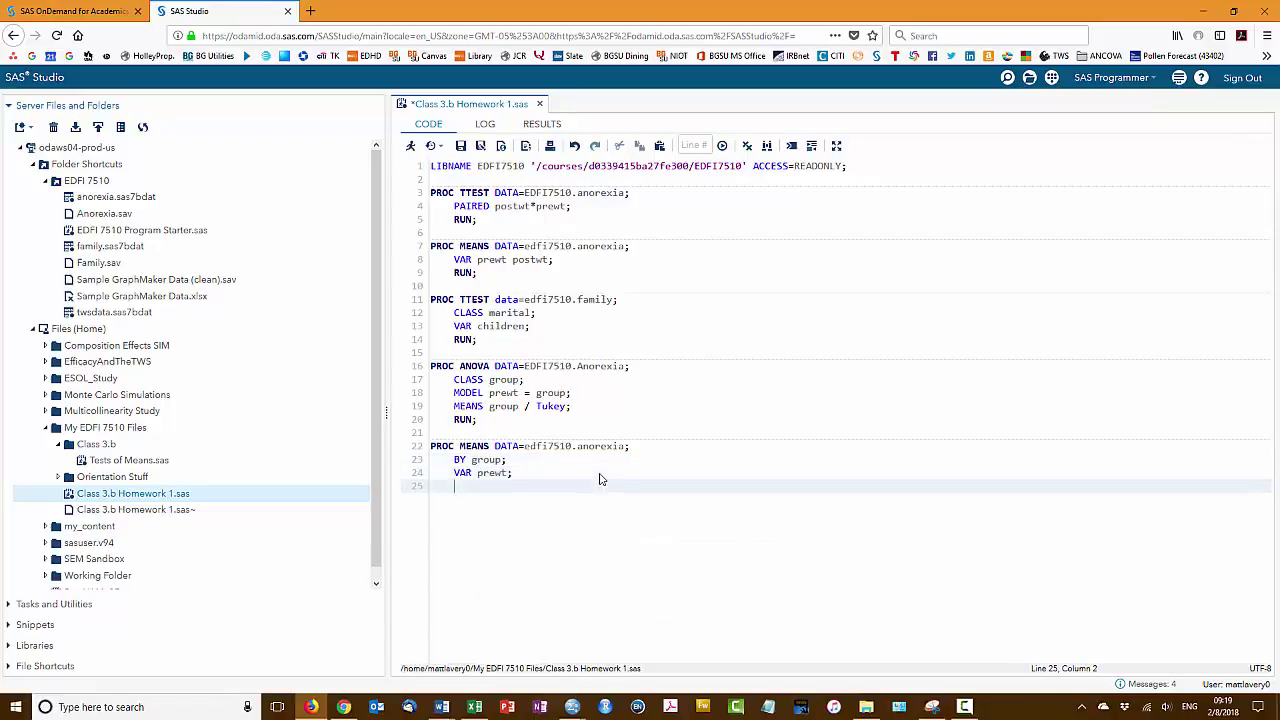
pyautogui.write('RUN;')
# Step: Review the BY group and VAR prewt lines and select the new PROC MEANS block
pyautogui.click(420, 462)
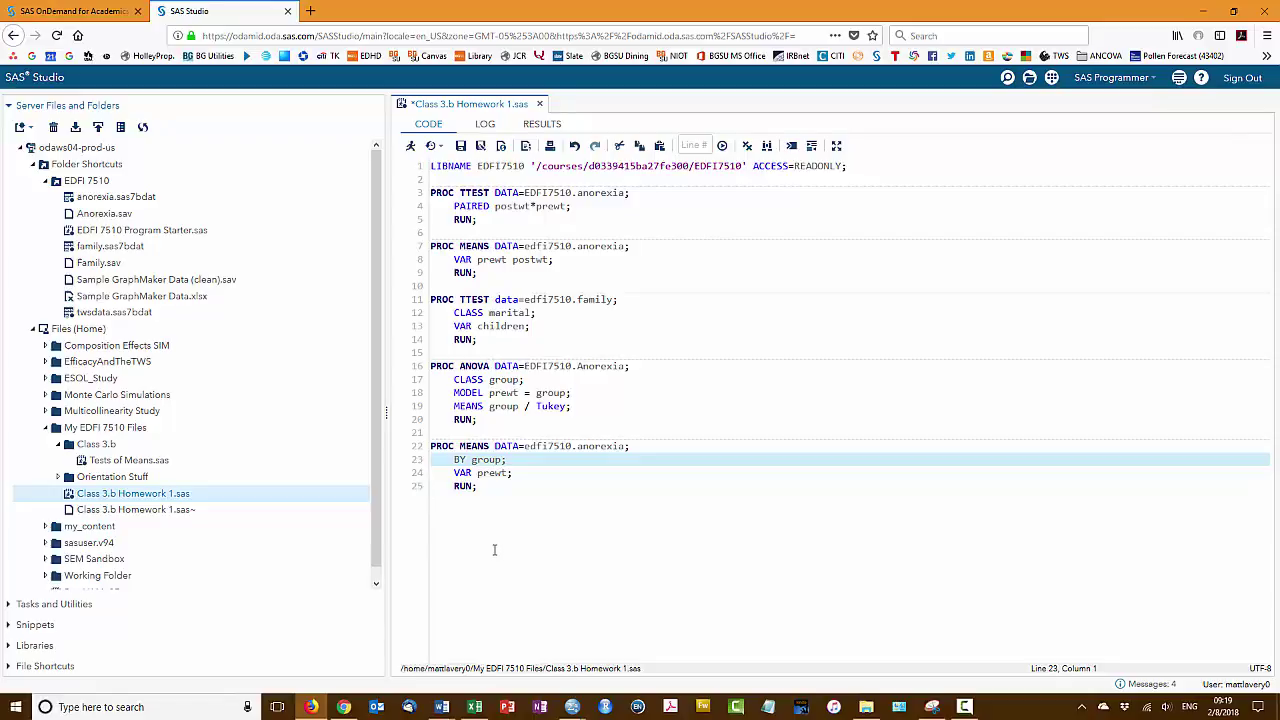
pyautogui.click(494, 473)
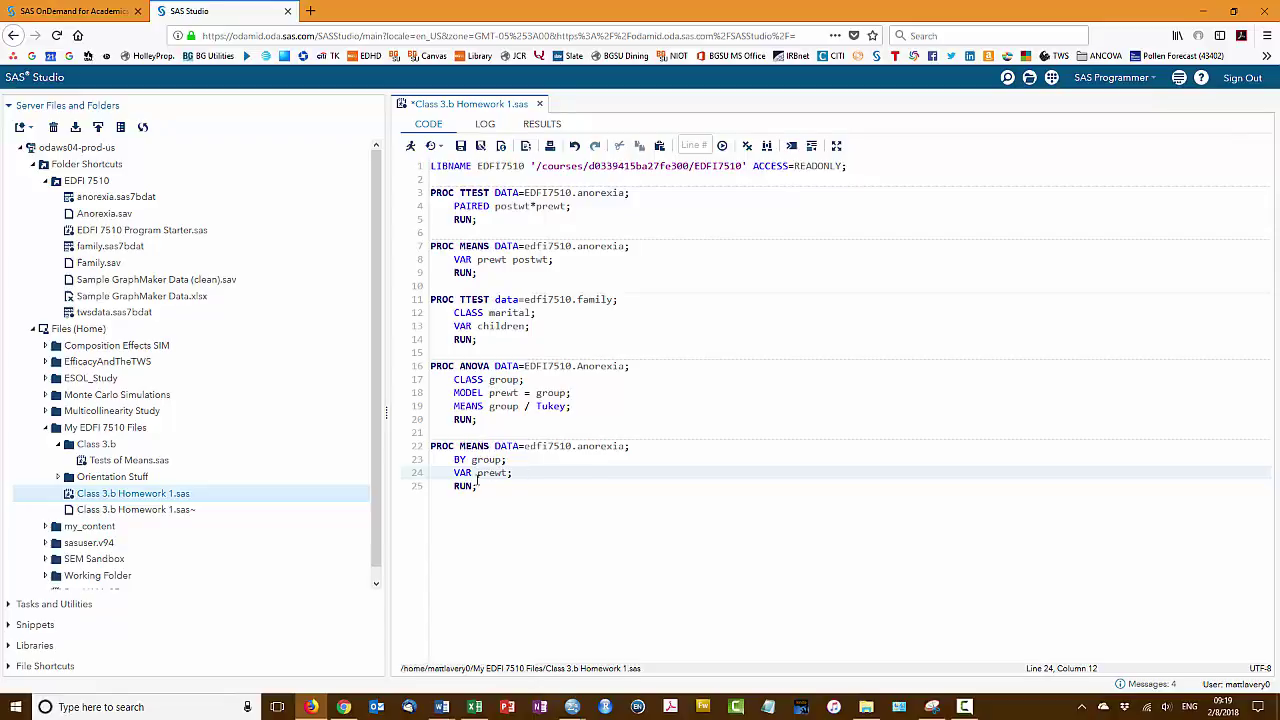
pyautogui.click(488, 473)
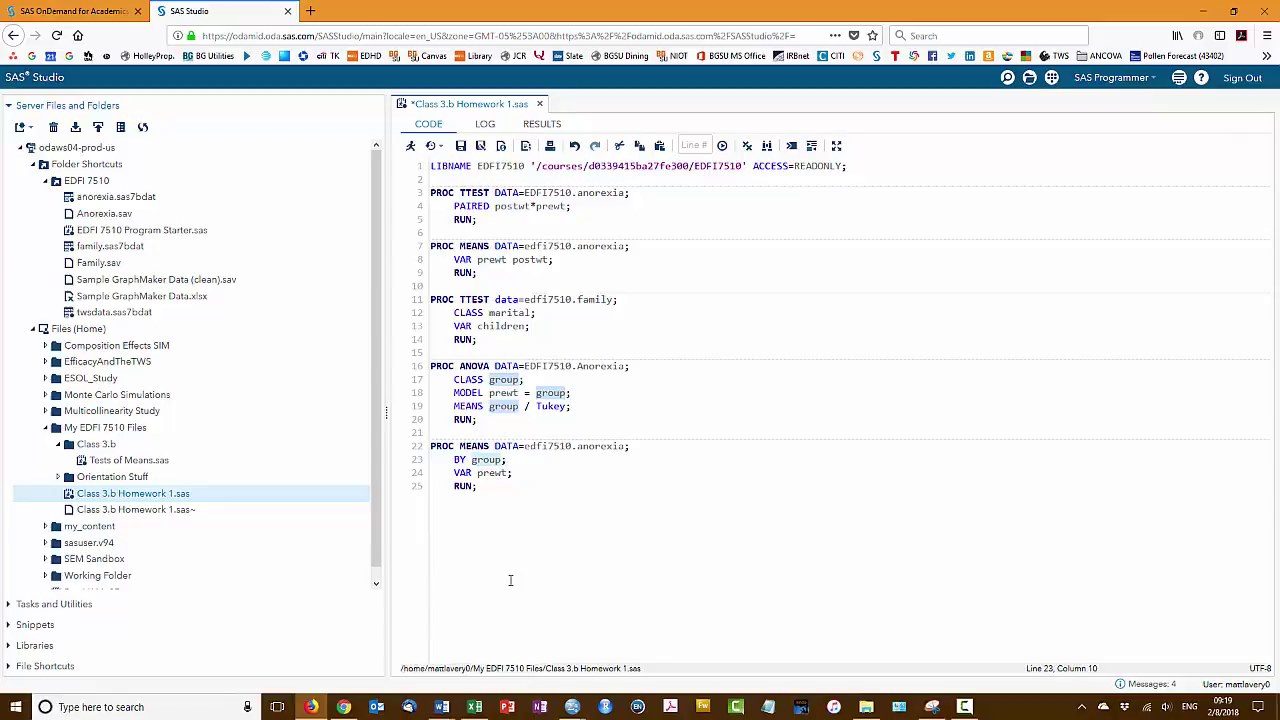
pyautogui.moveTo(426, 446); pyautogui.dragTo(421, 491)
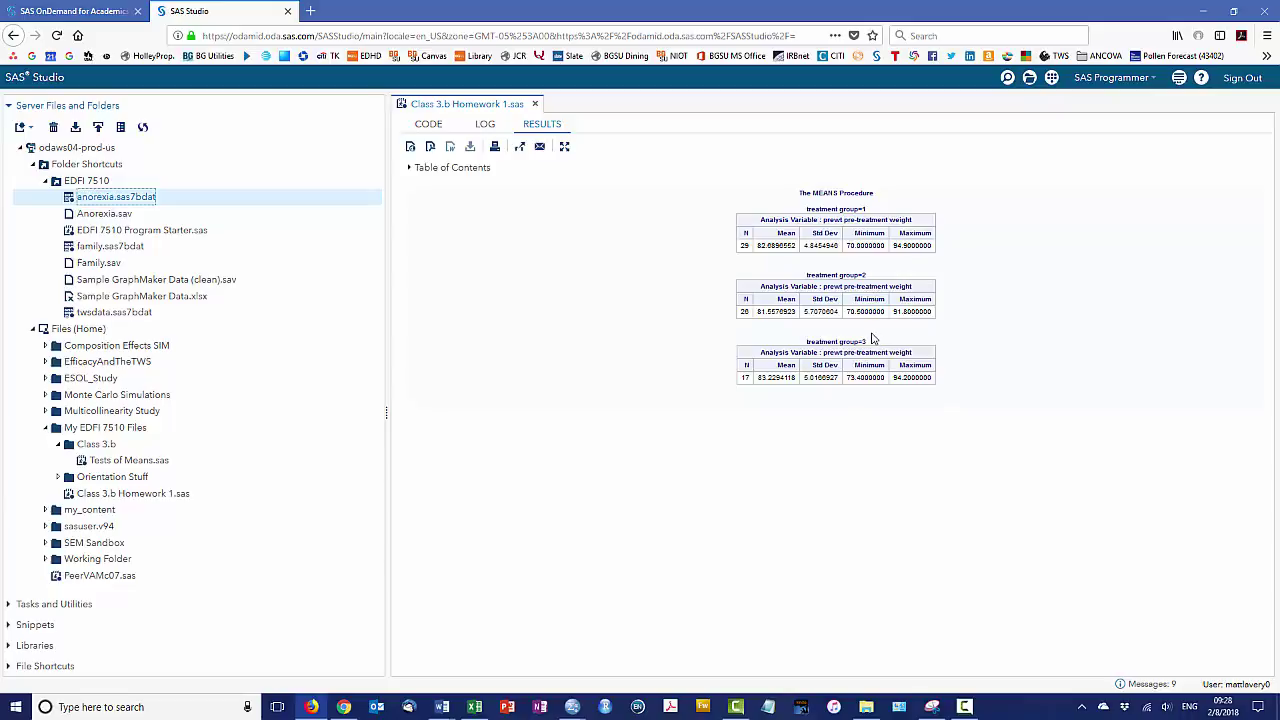
# Step: Snip the three MEANS Procedure tables and paste them into the homework's Output section
pyautogui.click(931, 707)
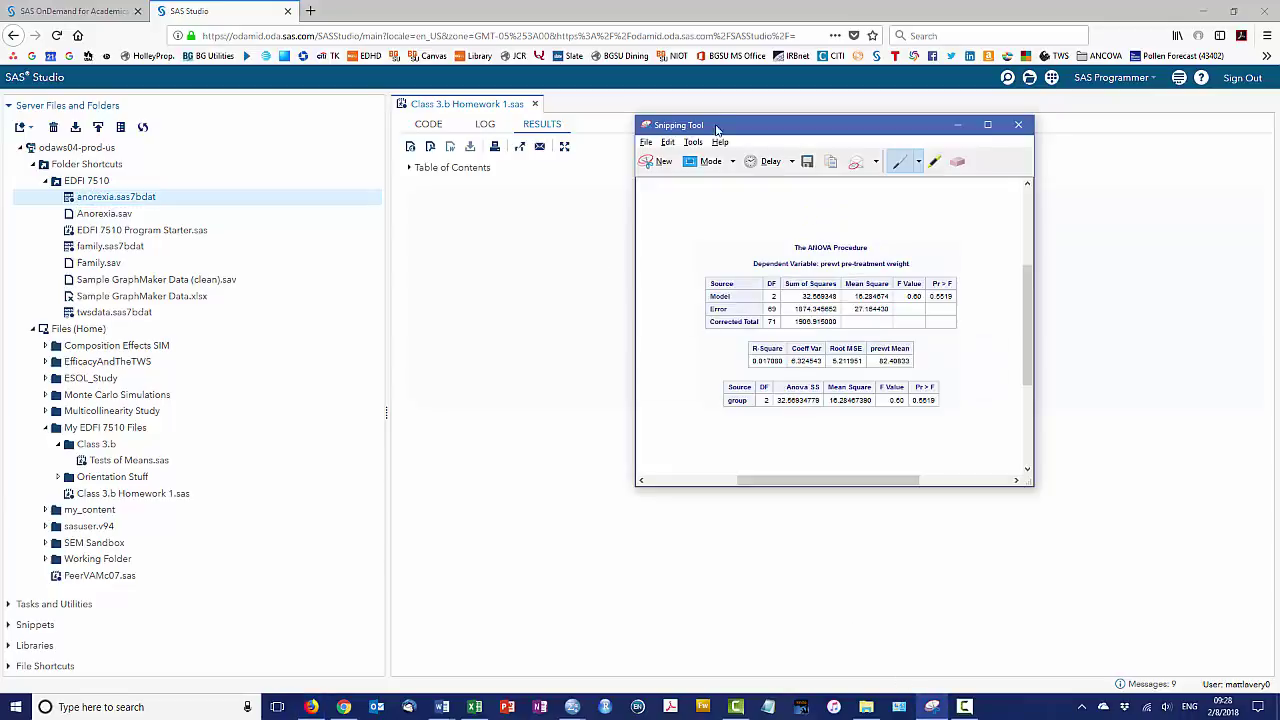
pyautogui.click(656, 162)
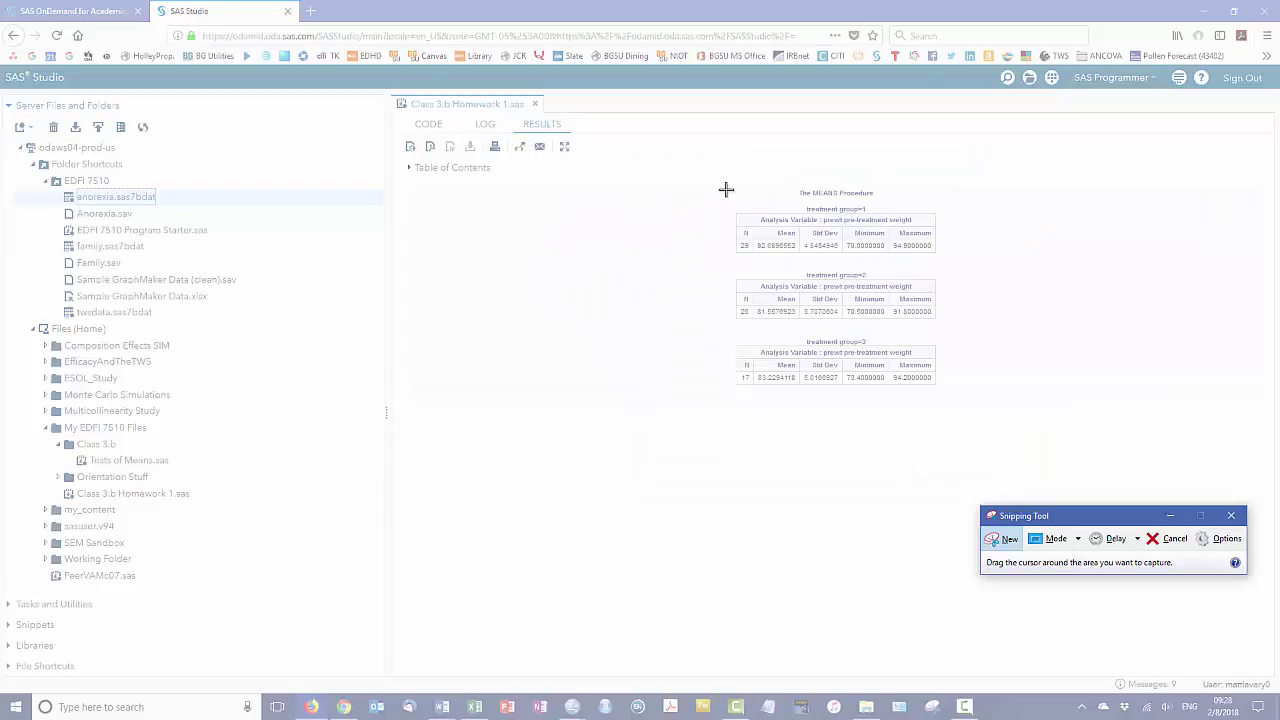
pyautogui.moveTo(732, 190); pyautogui.dragTo(938, 388)
pyautogui.moveTo(442, 707)
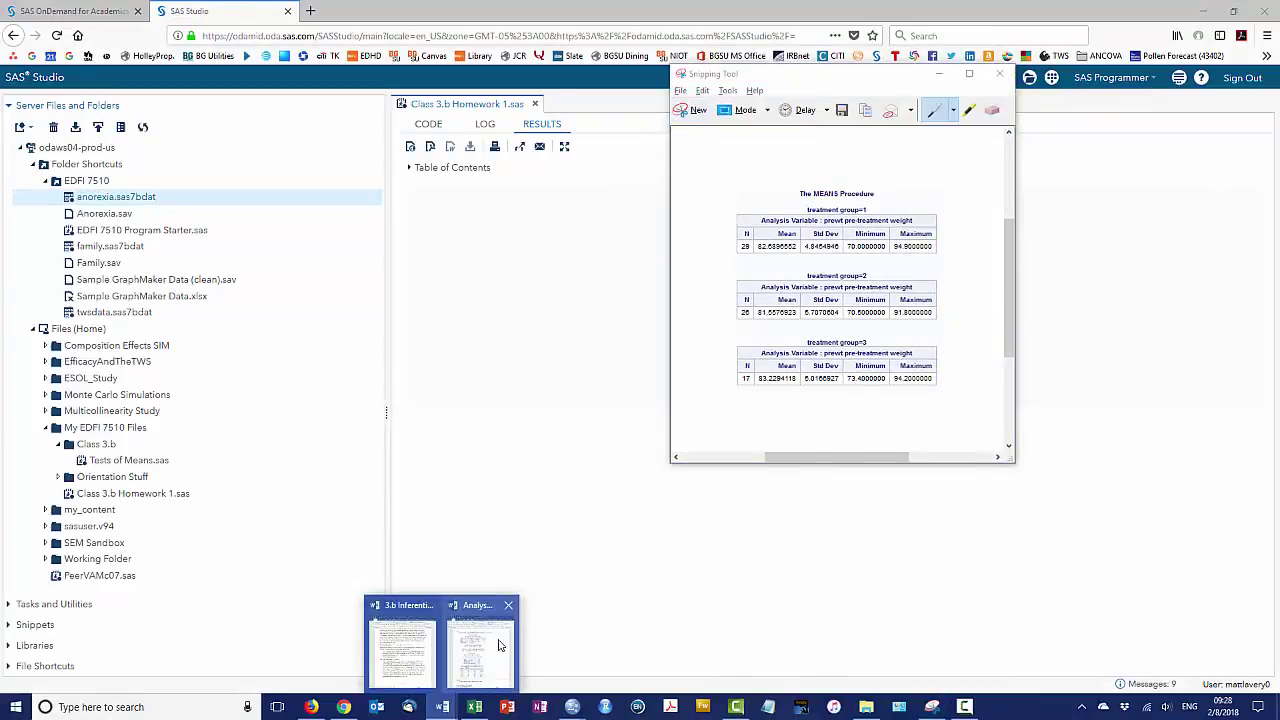
pyautogui.click(480, 640)
pyautogui.hotkey('ctrl', 'v')
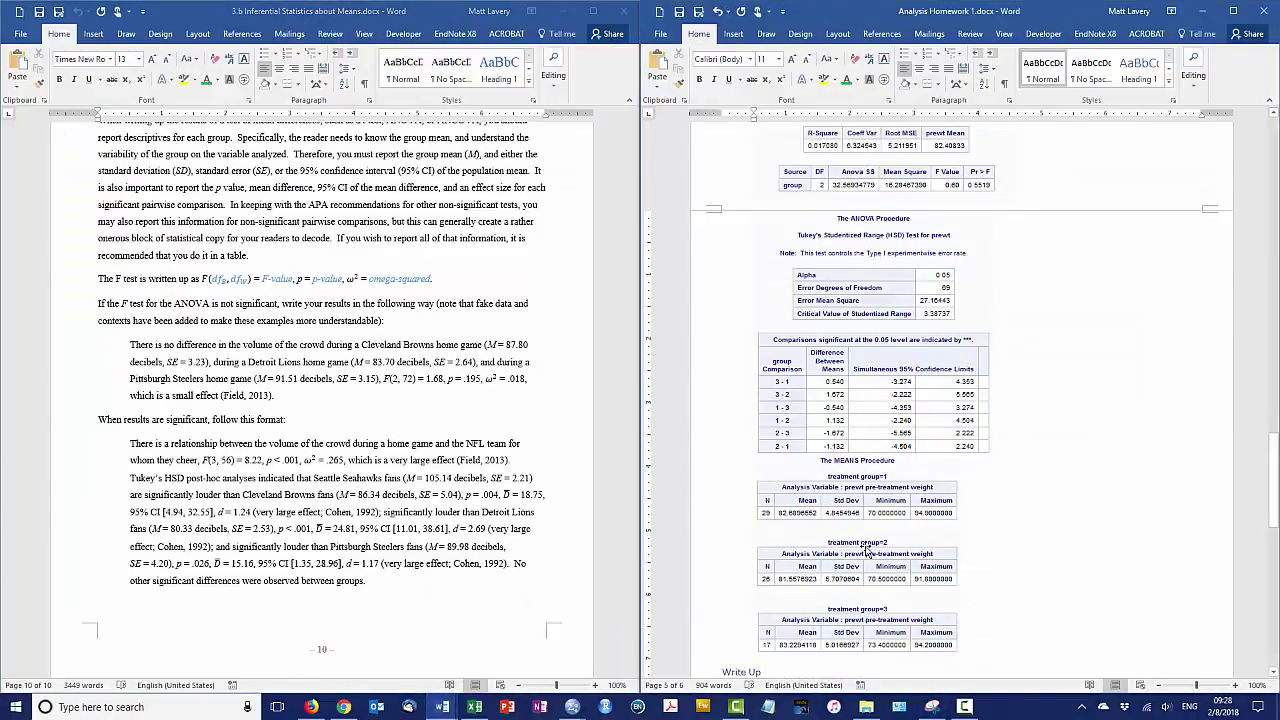
# Step: Shrink the Tukey output picture to 3.6" wide so the MEANS tables fit beside it
pyautogui.scroll(1, 866, 550)
pyautogui.click(860, 490)
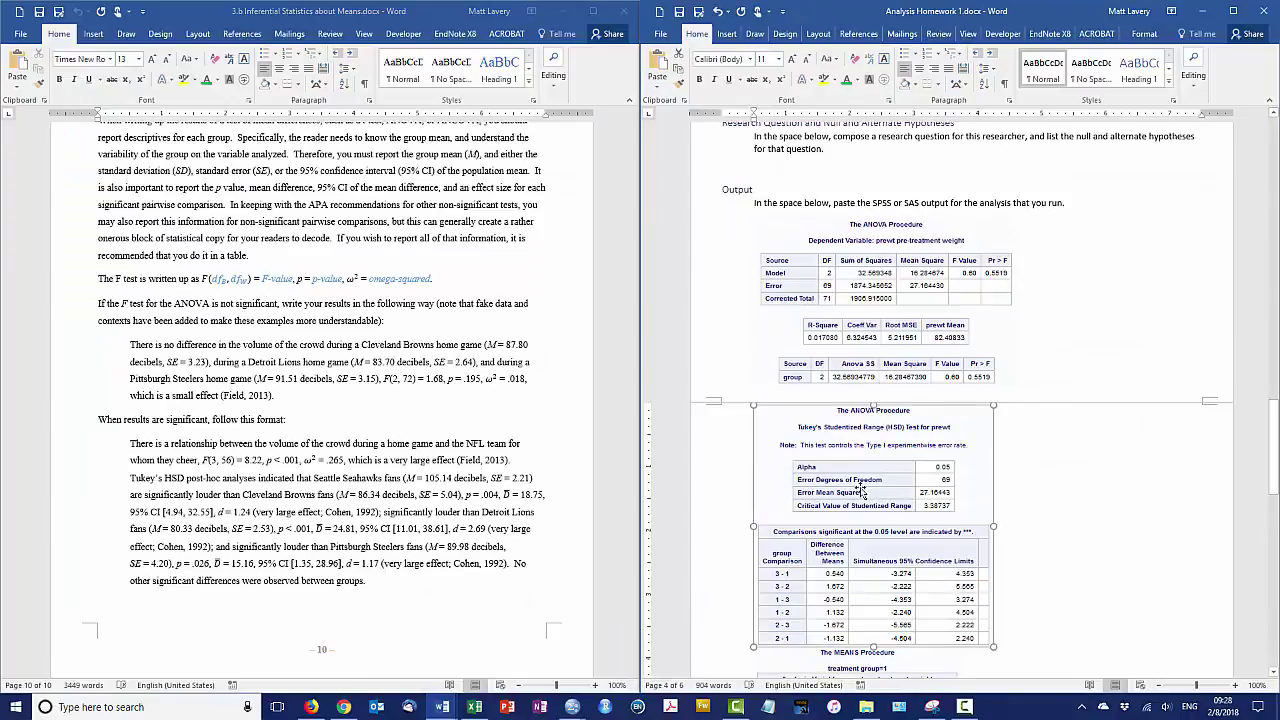
pyautogui.click(1144, 34)
pyautogui.click(1131, 84)
pyautogui.click(1075, 381)
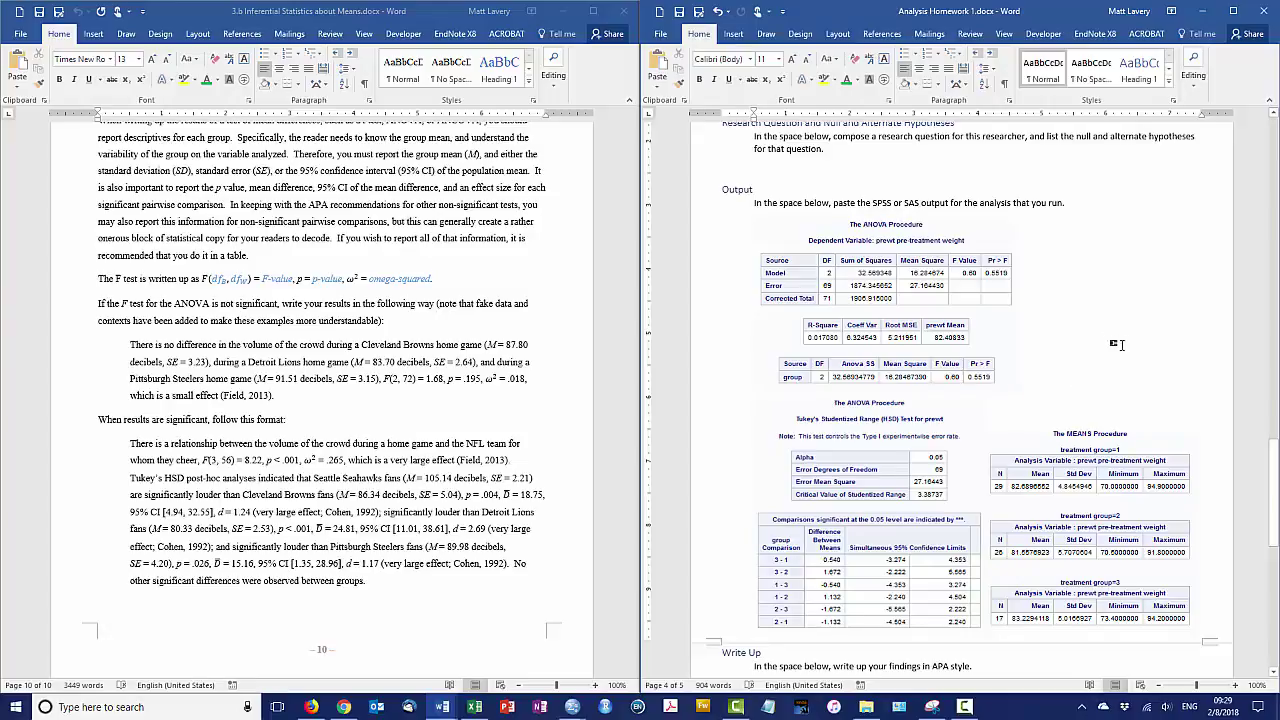
pyautogui.scroll(-2, 1121, 345)
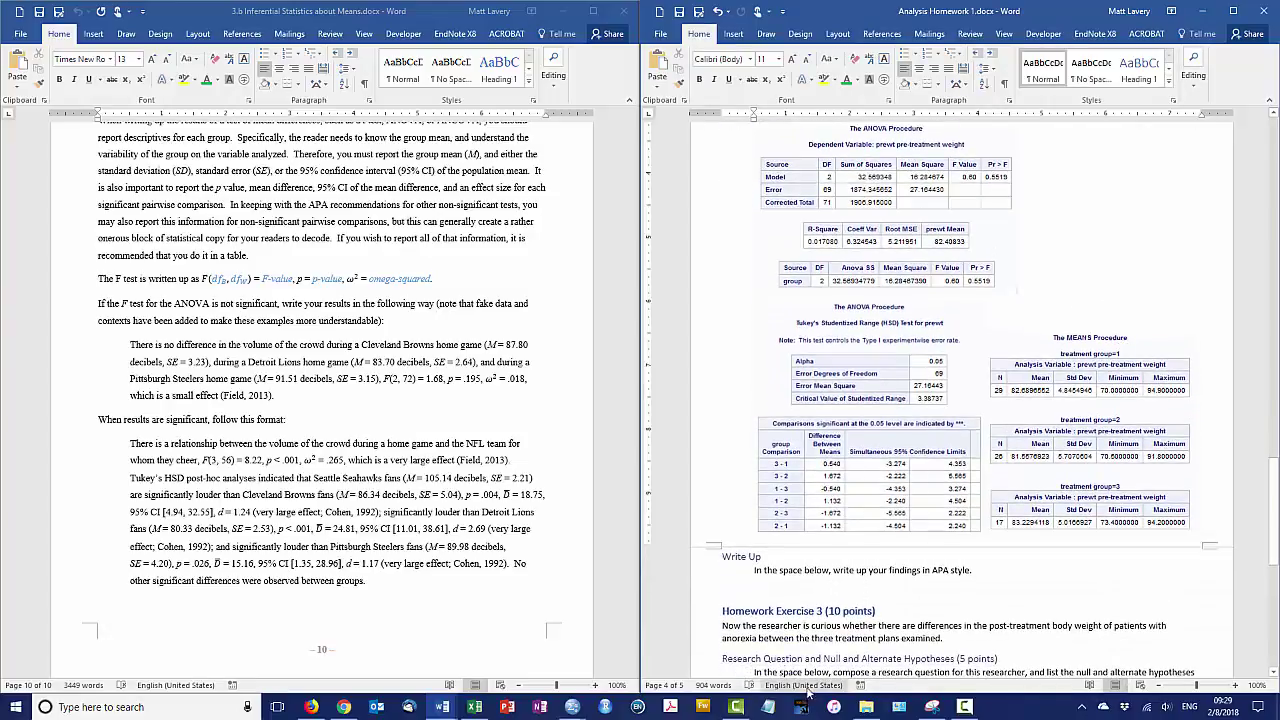
# Step: Begin the Write Up: 'There is no difference in the pre-treatment body weight of patients with anorexia…'
pyautogui.click(795, 586)
pyautogui.write('Ther')
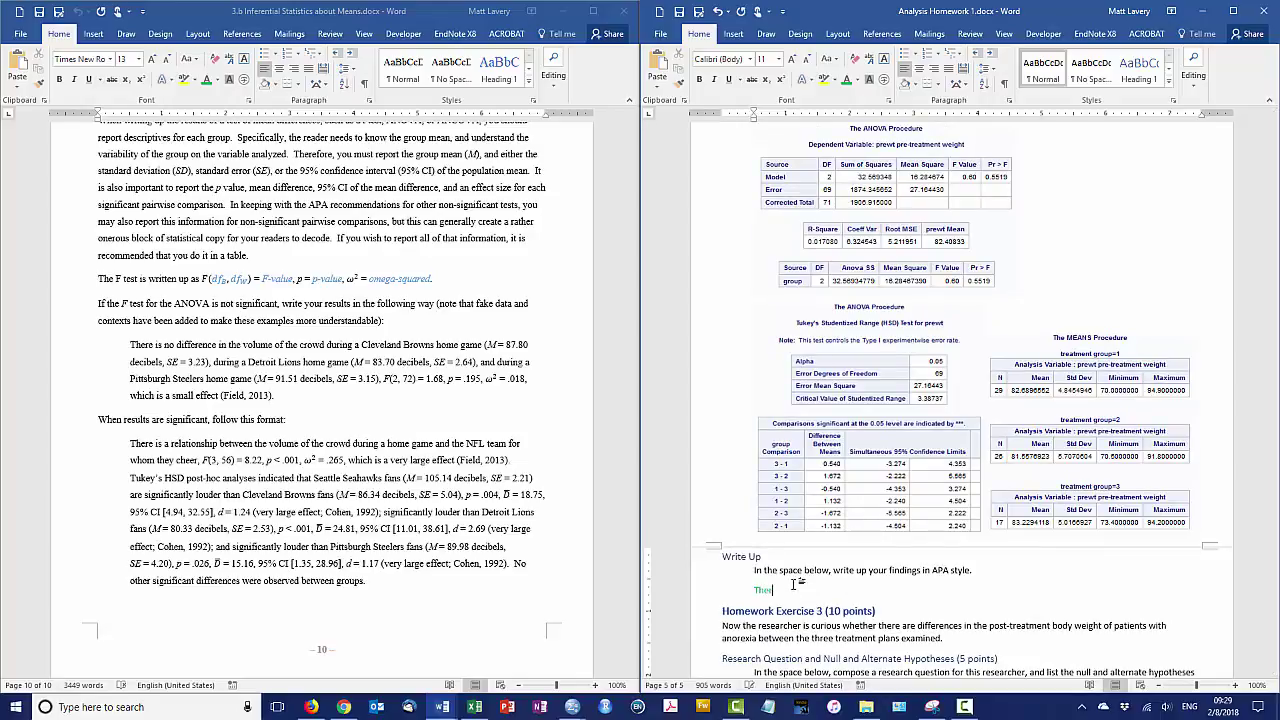
pyautogui.write('e is no difference in the pre-treatment body weight of patients with anorexia')
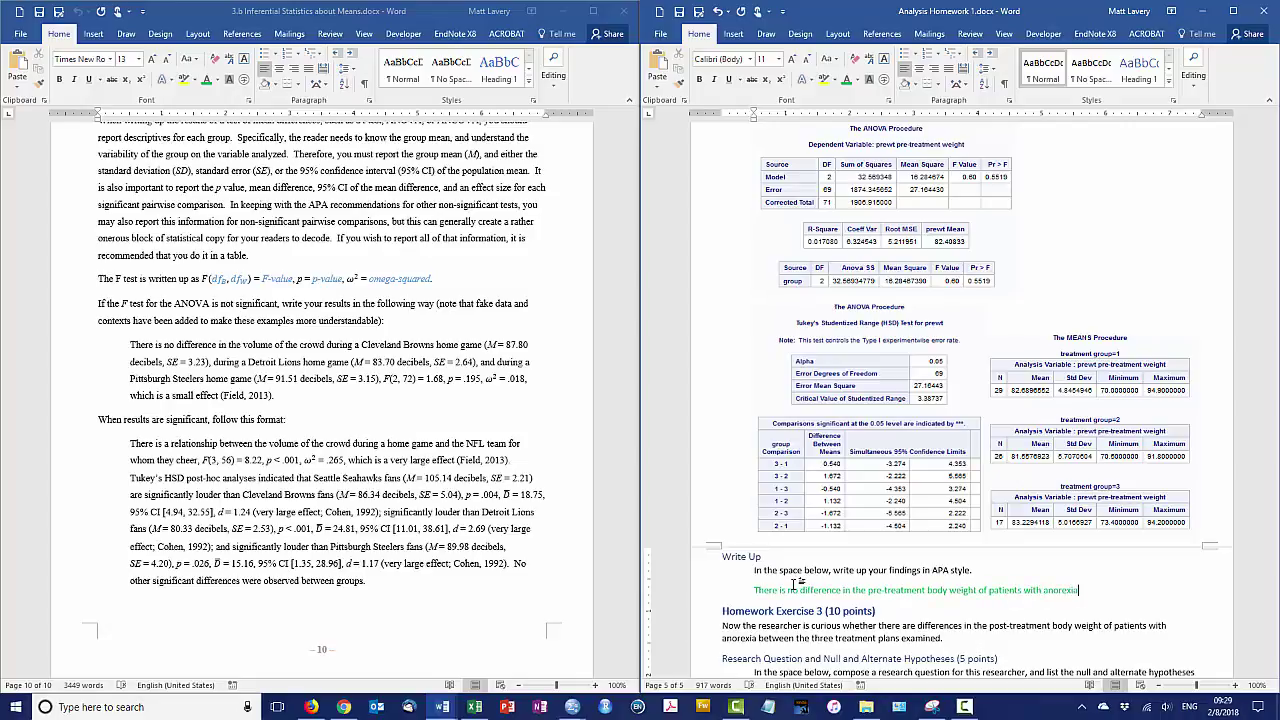
pyautogui.write(' assigned the the')
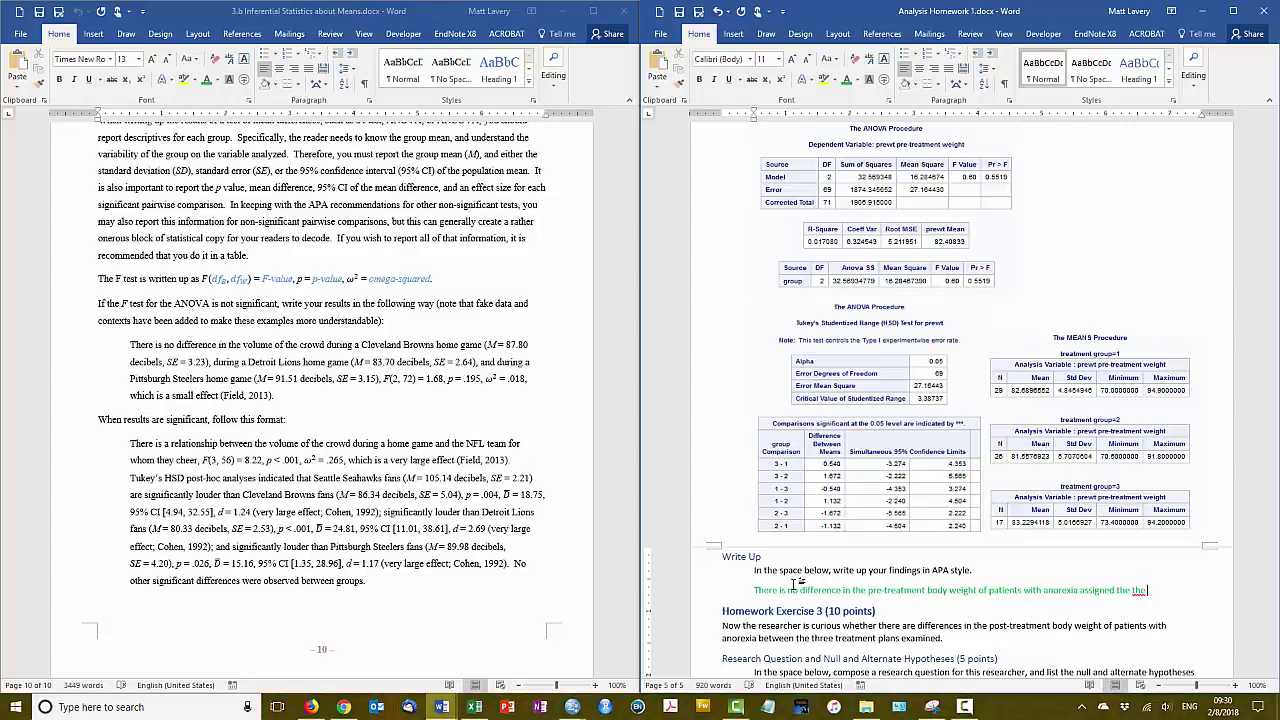
pyautogui.write(' famil')
pyautogui.hotkey('ctrl', 'BackSpace')
pyautogui.hotkey('ctrl', 'BackSpace')
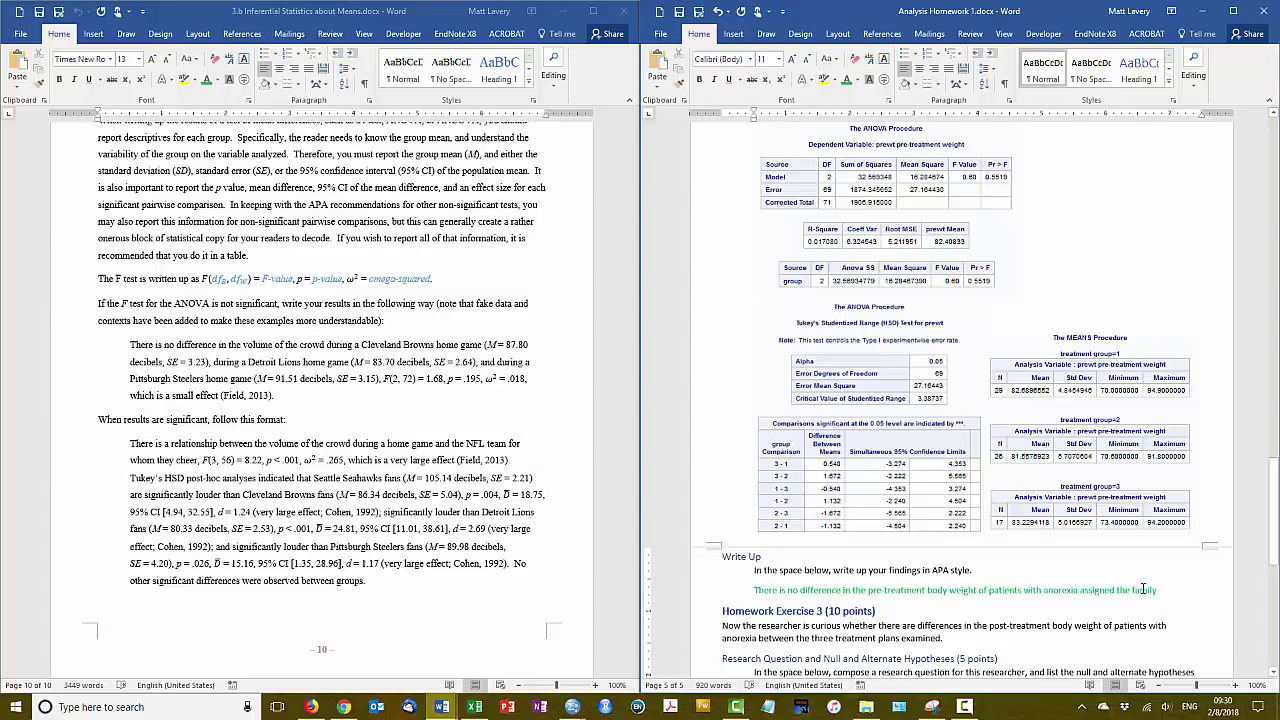
pyautogui.scroll(8, 1160, 374)
pyautogui.scroll(10, 1160, 374)
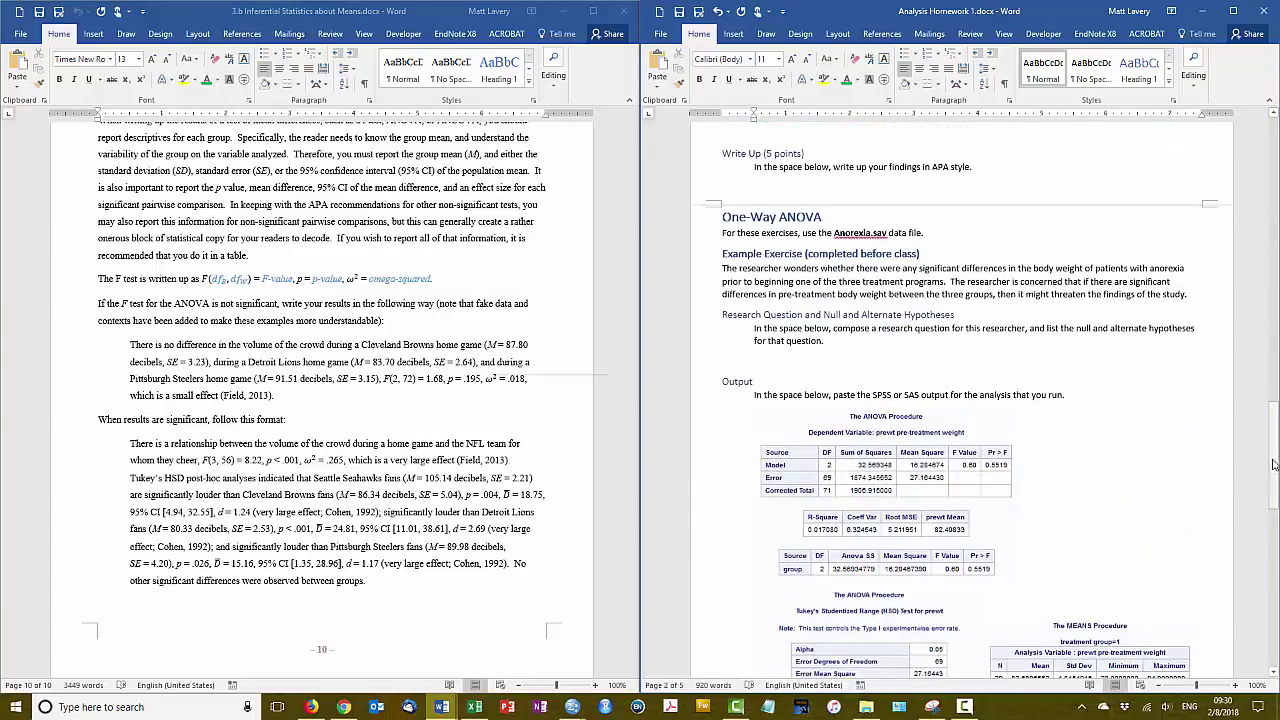
pyautogui.scroll(-18, 960, 400)
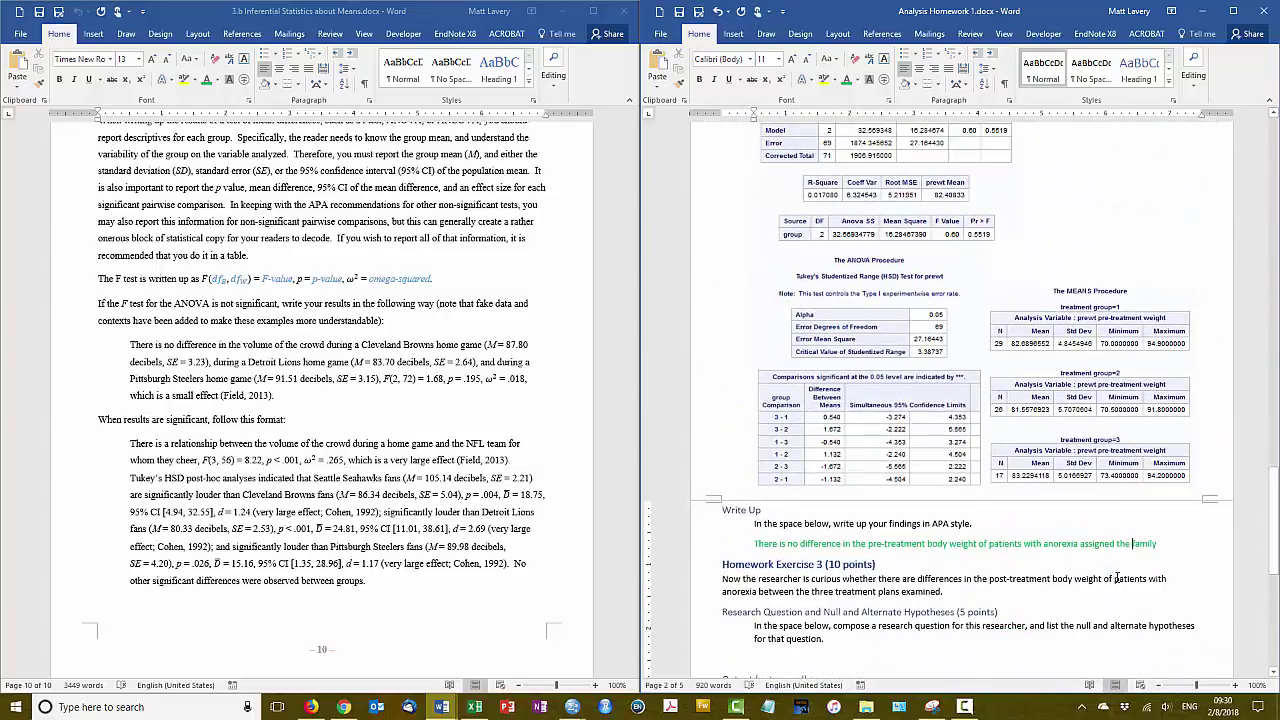
pyautogui.moveTo(1117, 544); pyautogui.dragTo(1147, 544)
# Step: Add behavioral, family and control group clauses with italic M and SD placeholders
pyautogui.write('to the beha')
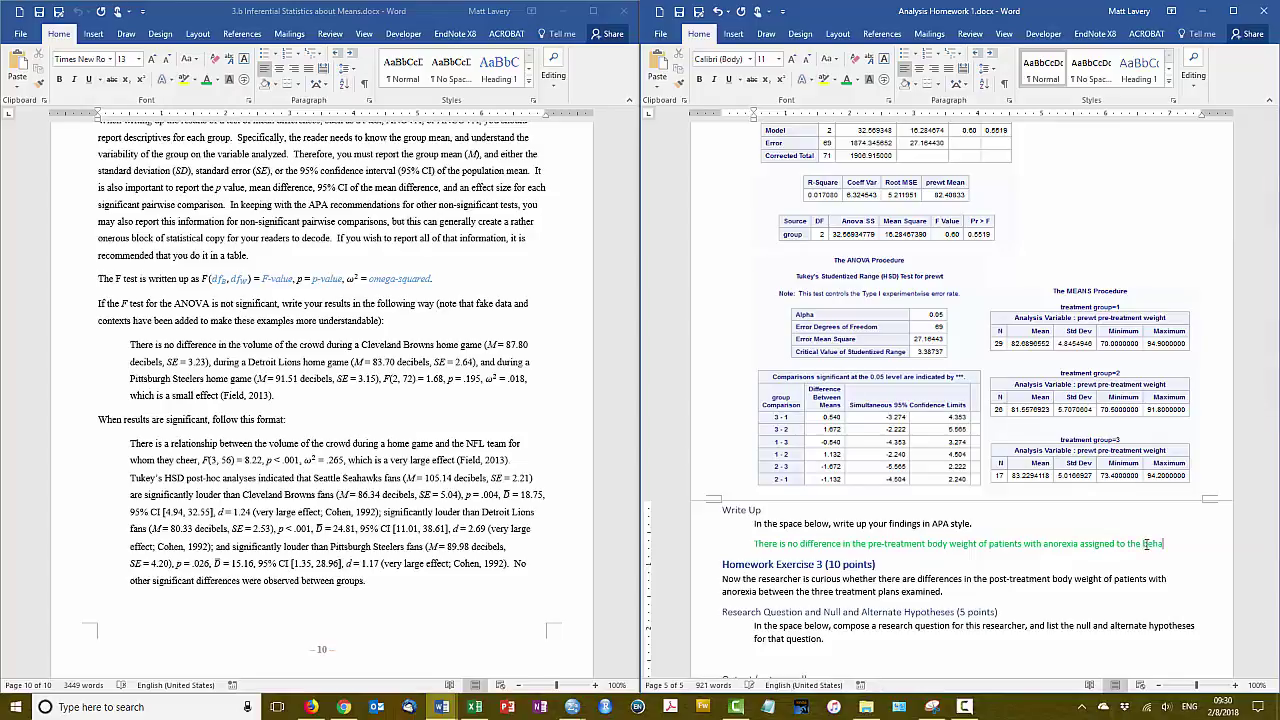
pyautogui.write('vioral treatment group')
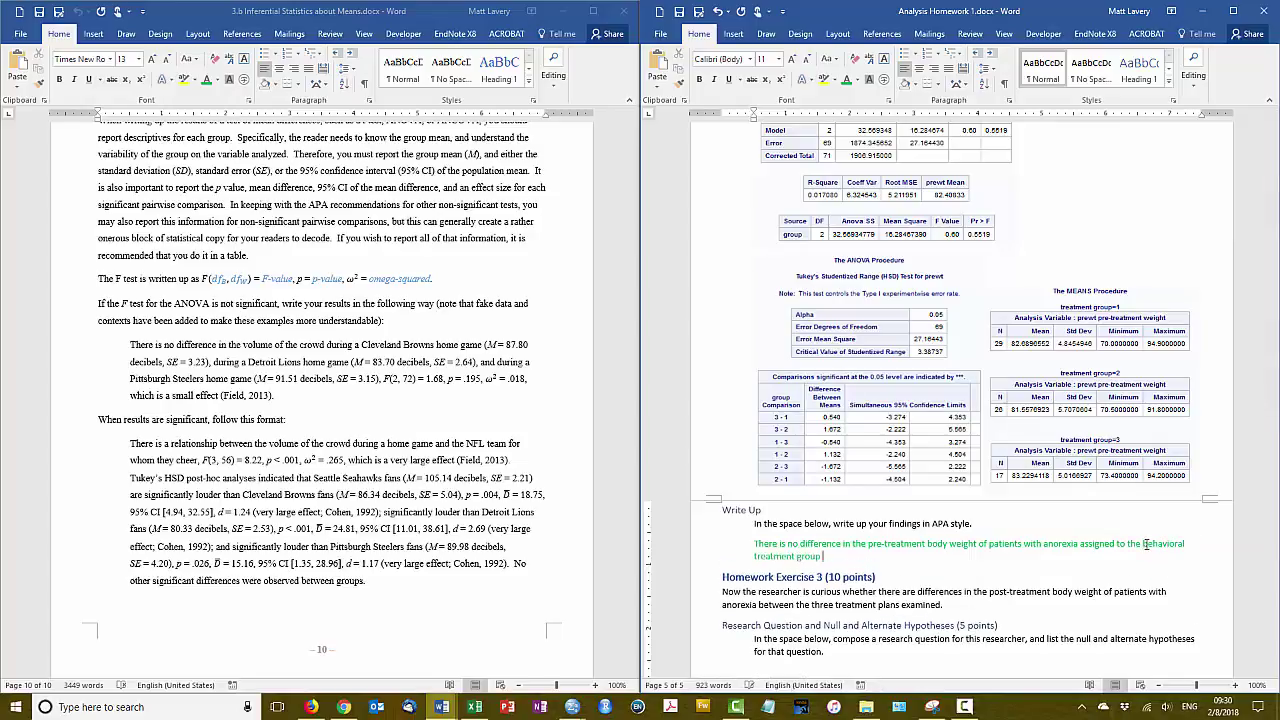
pyautogui.write(' (')
pyautogui.hotkey('ctrl', 'i')
pyautogui.write('M')
pyautogui.hotkey('ctrl', 'i')
pyautogui.write('= ')
pyautogui.write('8,')
pyautogui.hotkey('ctrl', 'i')
pyautogui.write('SD')
pyautogui.hotkey('ctrl', 'i')
pyautogui.write('= 8)')
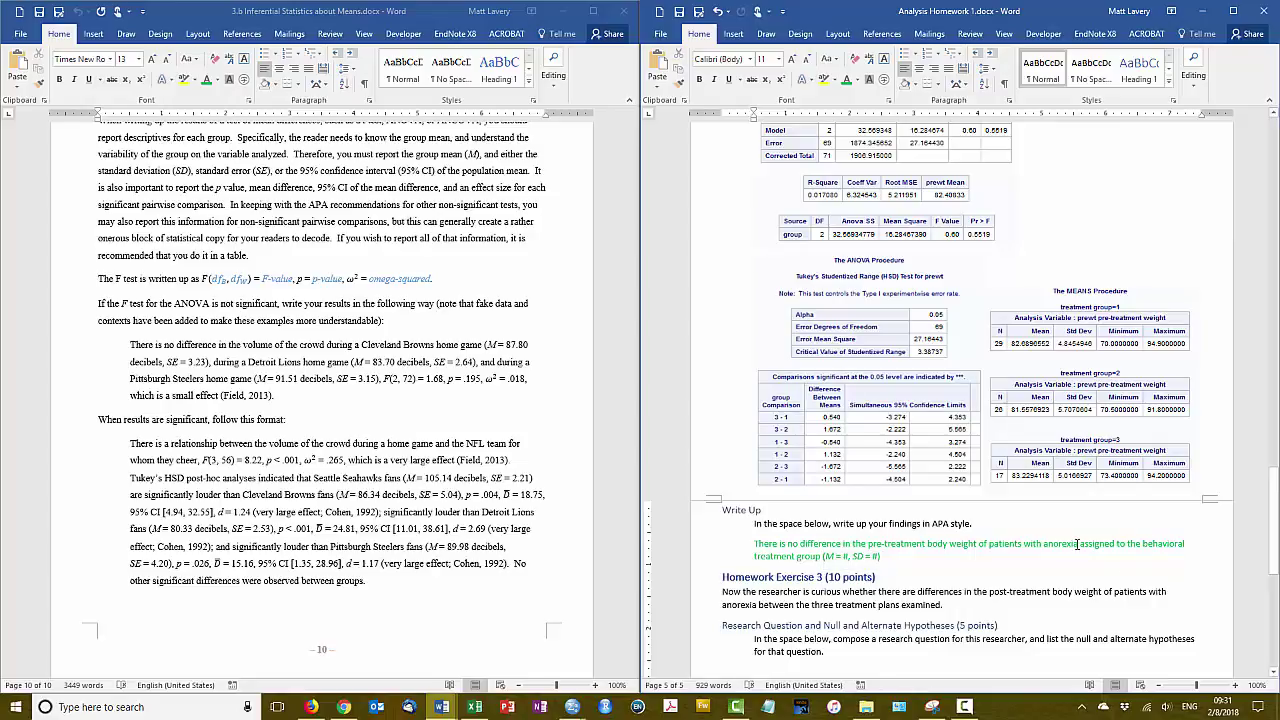
pyautogui.write(', whether')
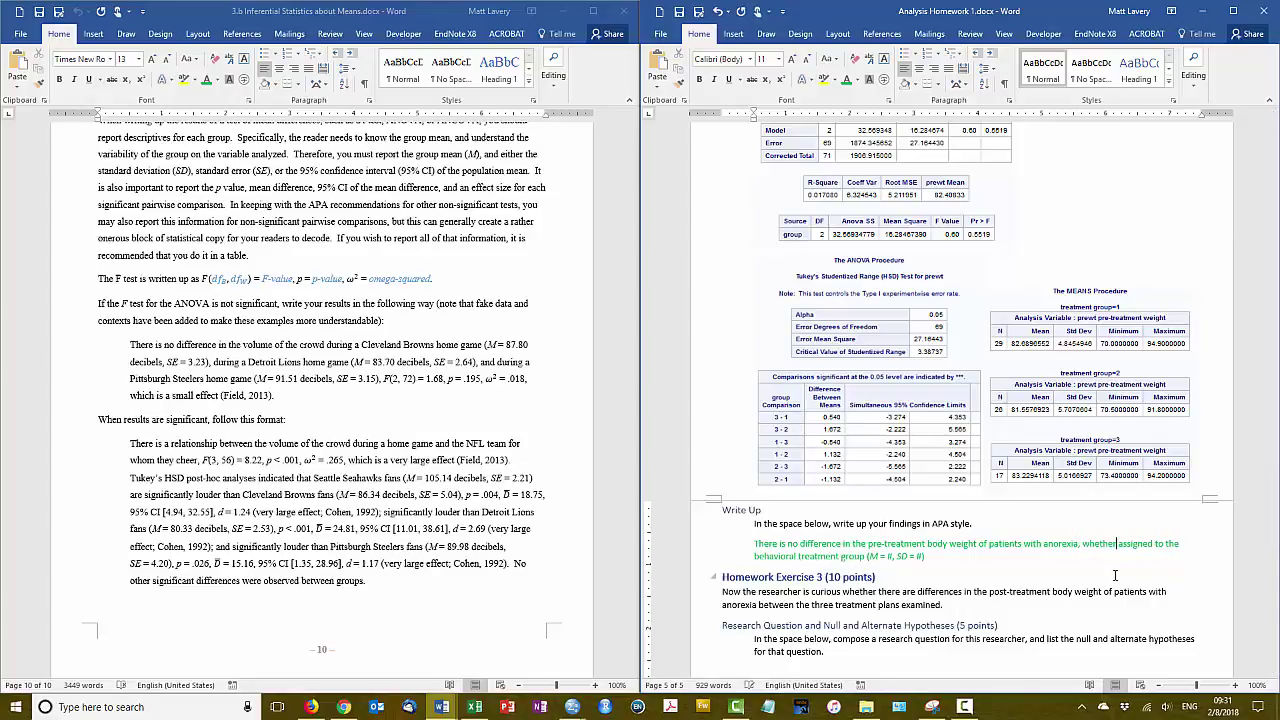
pyautogui.write(' to the family treatment group (M = #, SD = #), or to the control group')
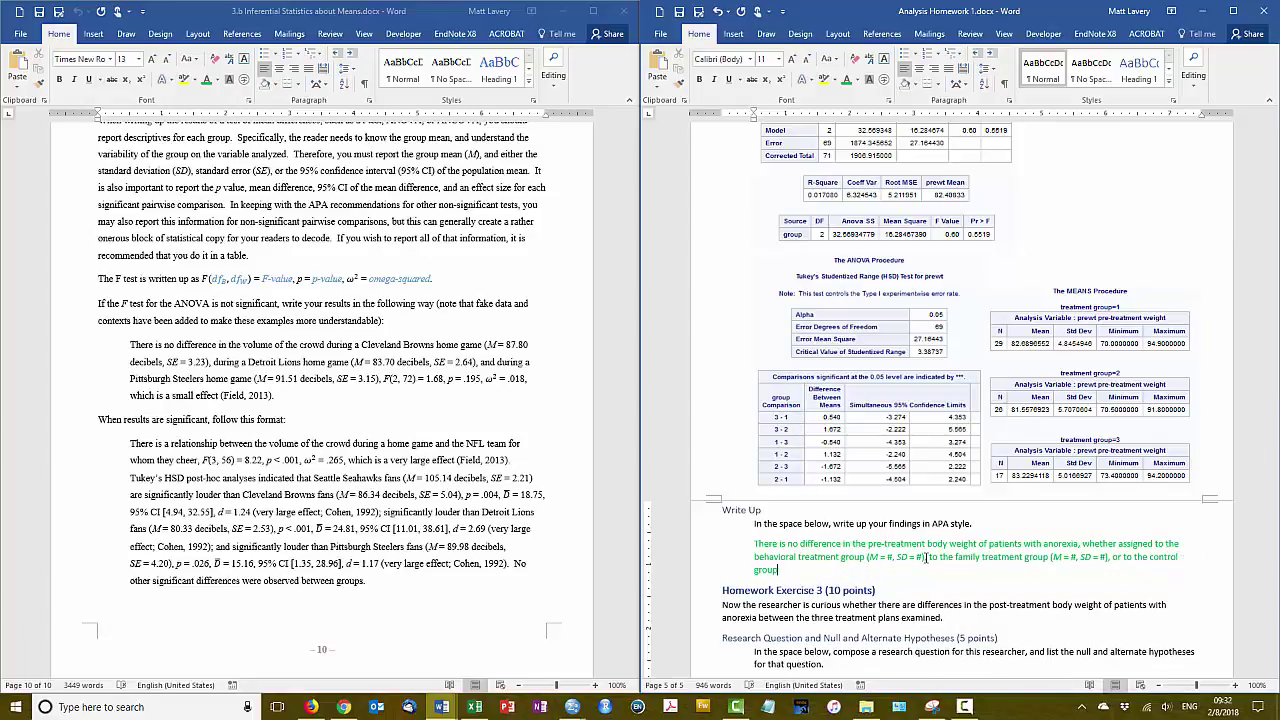
pyautogui.write('(M = #, SD = #)')
pyautogui.write(',')
# Step: Copy the example F-test statistics from the notes and paste them at the write-up's end
pyautogui.click(383, 379)
pyautogui.moveTo(383, 379); pyautogui.dragTo(275, 394)
pyautogui.hotkey('ctrl', 'c')
pyautogui.rightClick(852, 570)
pyautogui.click(878, 460)
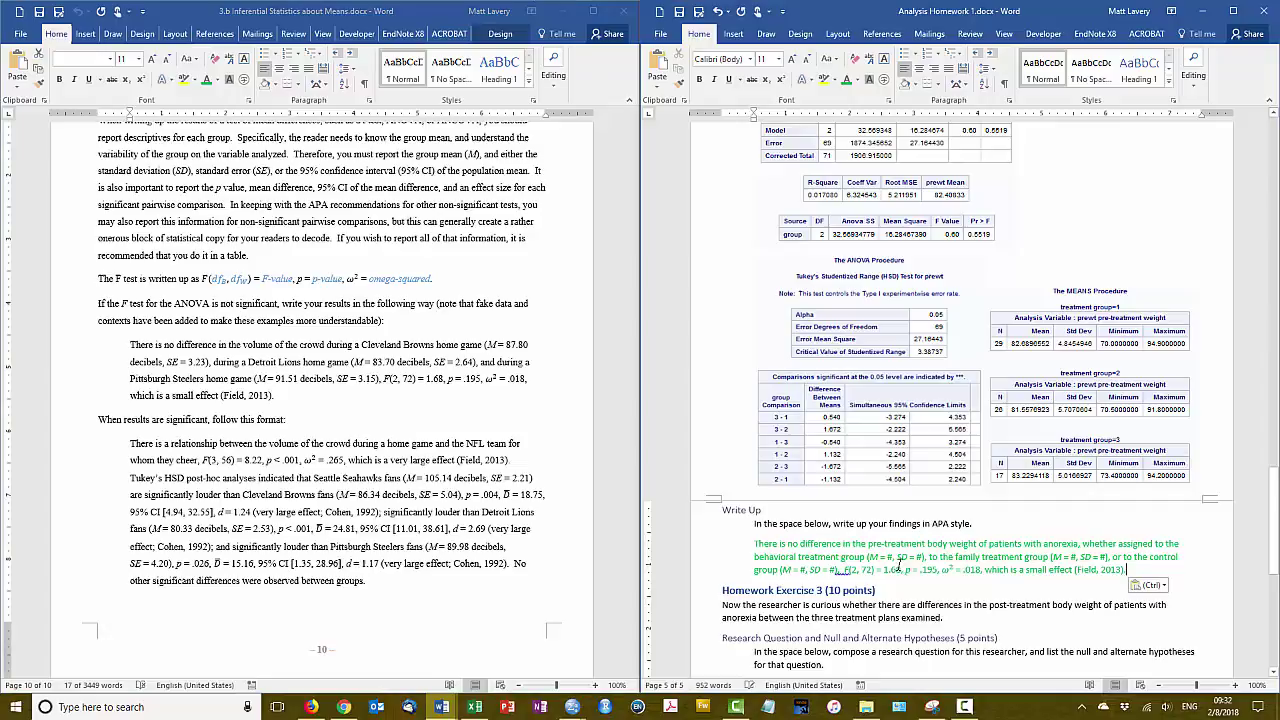
# Step: Replace the pasted degrees of freedom, F, p and omega-squared values with # placeholders
pyautogui.hotkey('ctrl', 'Left')
pyautogui.hotkey('ctrl', 'Left')
pyautogui.hotkey('ctrl', 'Left')
pyautogui.hotkey('ctrl', 'Left')
pyautogui.hotkey('ctrl', 'Left')
pyautogui.hotkey('ctrl', 'Left')
pyautogui.hotkey('ctrl', 'Left')
pyautogui.hotkey('ctrl', 'Left')
pyautogui.hotkey('ctrl', 'Left')
pyautogui.hotkey('ctrl', 'Left')
pyautogui.hotkey('ctrl', 'Left')
pyautogui.hotkey('ctrl', 'Left')
pyautogui.hotkey('ctrl', 'Left')
pyautogui.hotkey('ctrl', 'Left')
pyautogui.hotkey('ctrl', 'Left')
pyautogui.hotkey('ctrl', 'Left')
pyautogui.hotkey('shift', 'Right')
pyautogui.hotkey('shift', 'Right')
pyautogui.hotkey('shift', 'Right')
pyautogui.hotkey('shift', 'Right')
pyautogui.hotkey('shift', 'Right')
pyautogui.write('#, #')
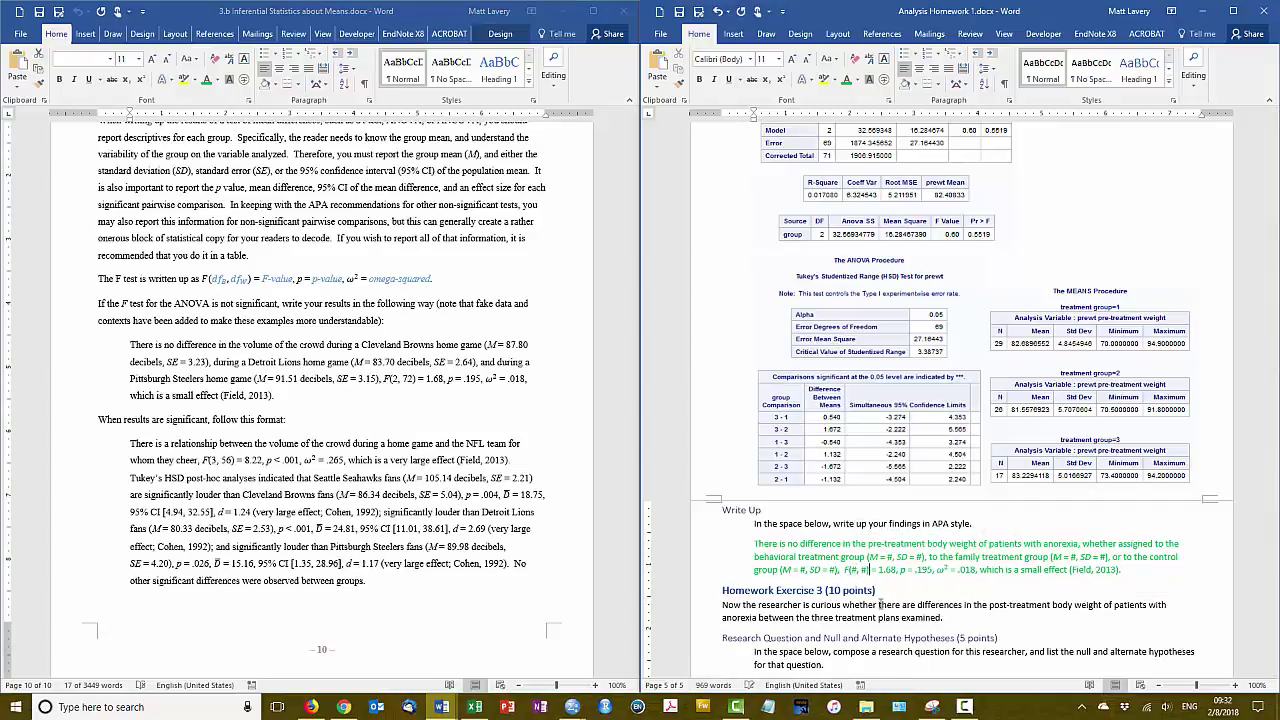
pyautogui.press('Right')
pyautogui.press('Right')
pyautogui.press('Right')
pyautogui.press('Right')
pyautogui.hotkey('shift', 'Right')
pyautogui.hotkey('shift', 'Right')
pyautogui.hotkey('shift', 'Right')
pyautogui.hotkey('shift', 'Right')
pyautogui.write('#')
pyautogui.press('Right')
pyautogui.press('Right')
pyautogui.press('Right')
pyautogui.press('Right')
pyautogui.press('Right')
pyautogui.press('Right')
pyautogui.press('Right')
pyautogui.hotkey('shift', 'Right')
pyautogui.hotkey('shift', 'Right')
pyautogui.hotkey('shift', 'Right')
pyautogui.write('#')
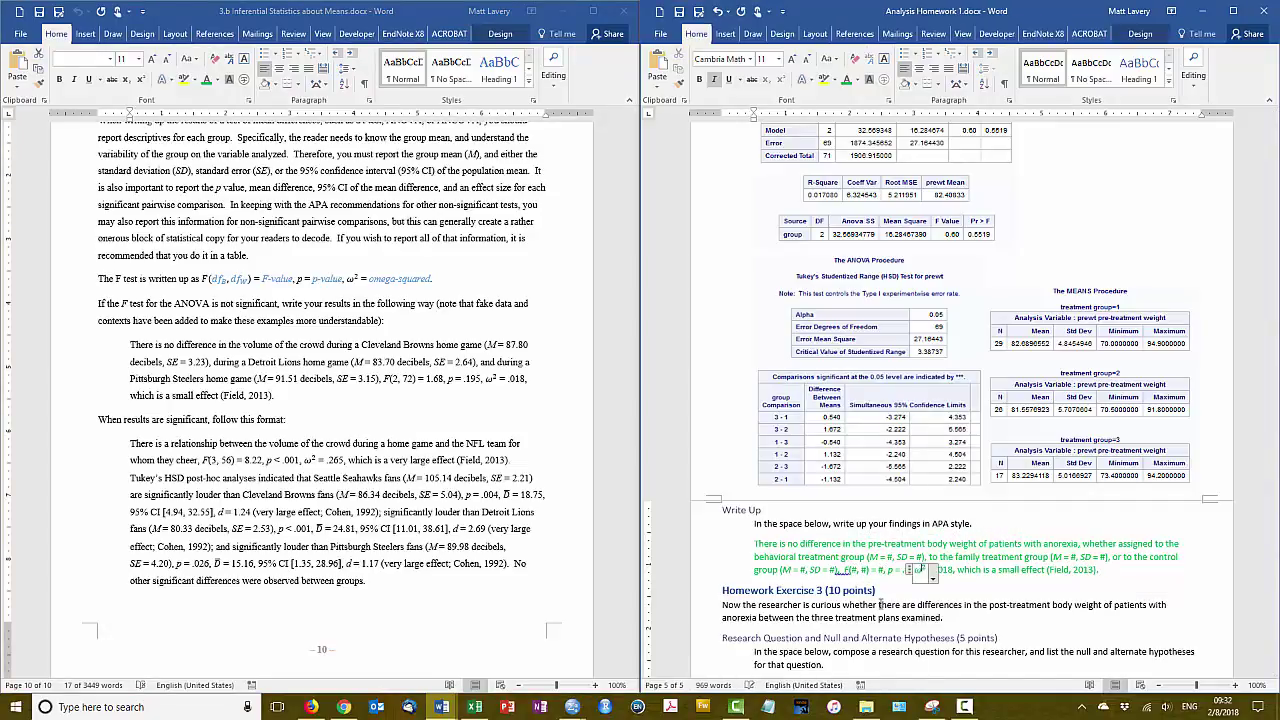
pyautogui.press('Right')
pyautogui.press('Right')
pyautogui.press('Right')
pyautogui.press('Right')
pyautogui.press('Right')
pyautogui.press('Right')
pyautogui.press('Right')
pyautogui.hotkey('shift', 'Right')
pyautogui.hotkey('shift', 'Right')
pyautogui.hotkey('shift', 'Right')
pyautogui.write('#')
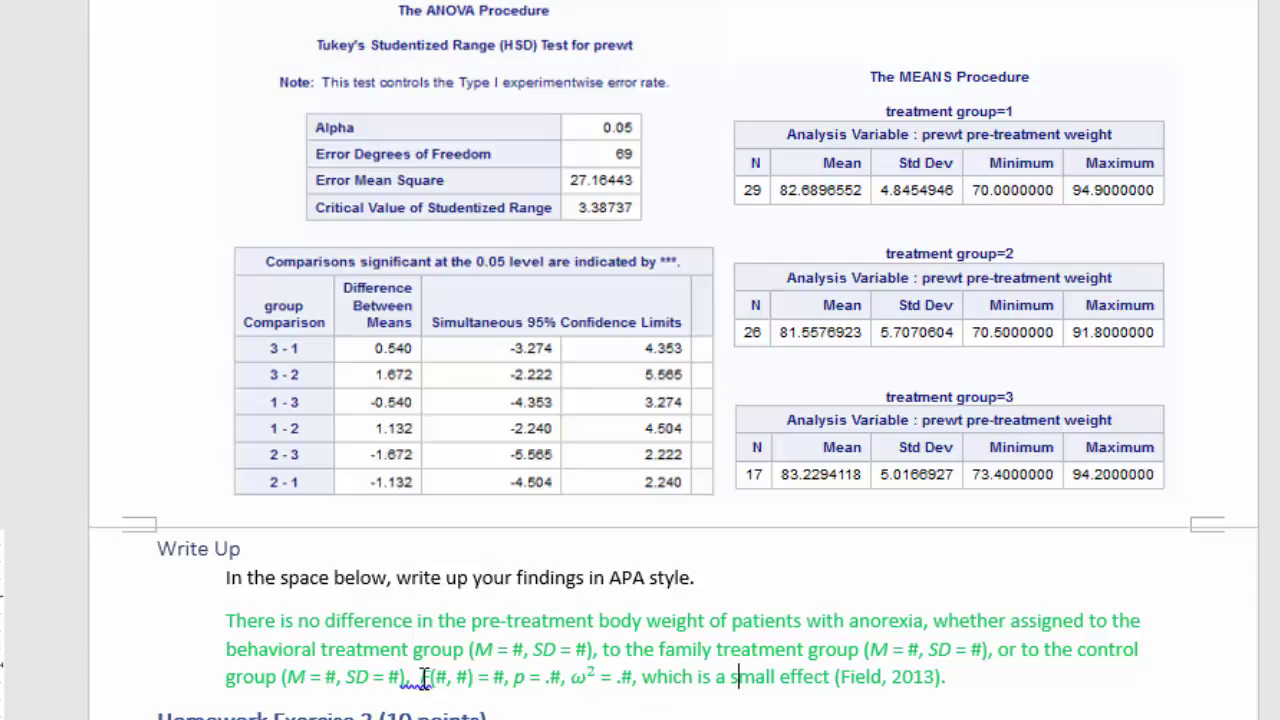
# Step: Fill in the behavioral group's M = 82.7, SD = 4.85 and the family group's M = 81.6
pyautogui.moveTo(422, 677); pyautogui.dragTo(566, 684)
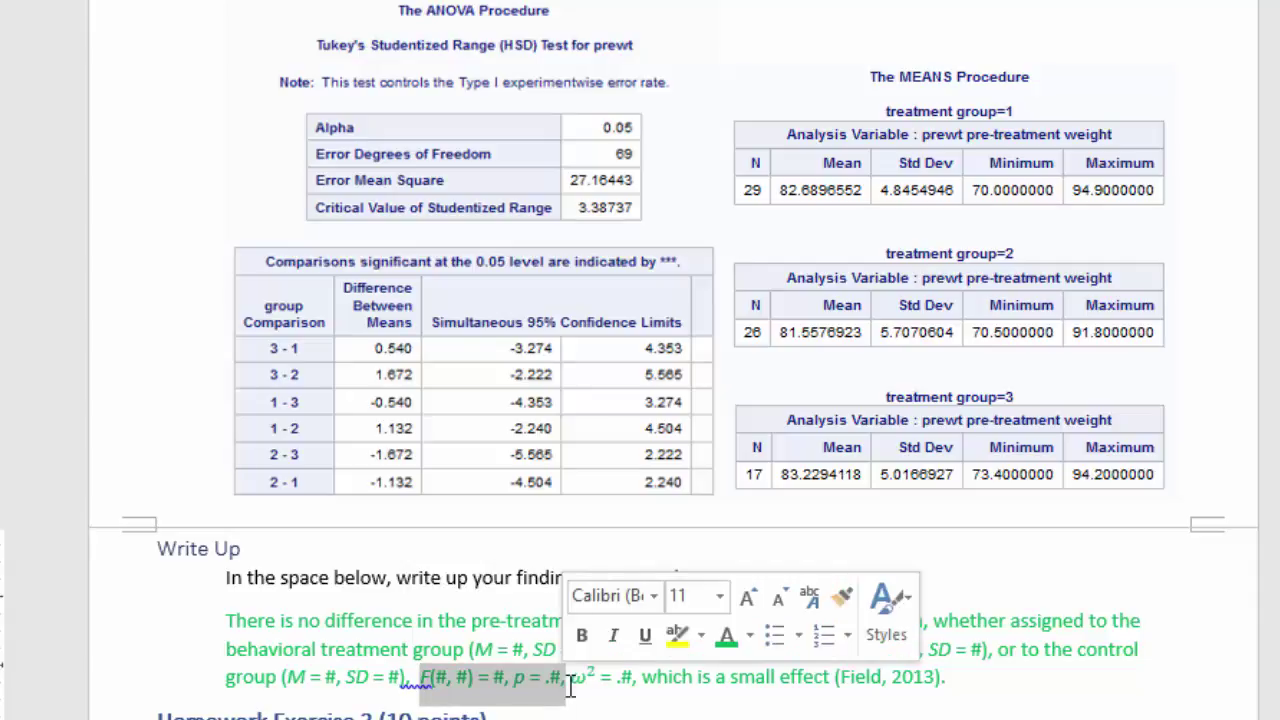
pyautogui.click(643, 689)
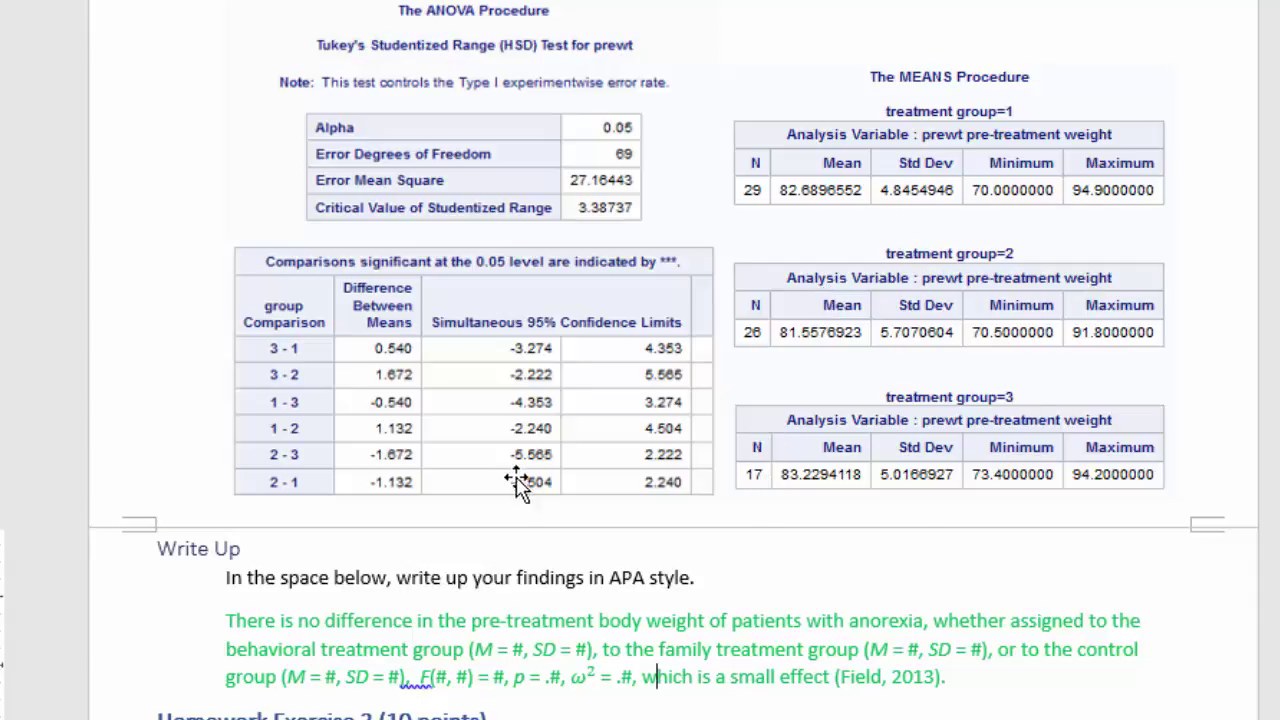
pyautogui.doubleClick(514, 649)
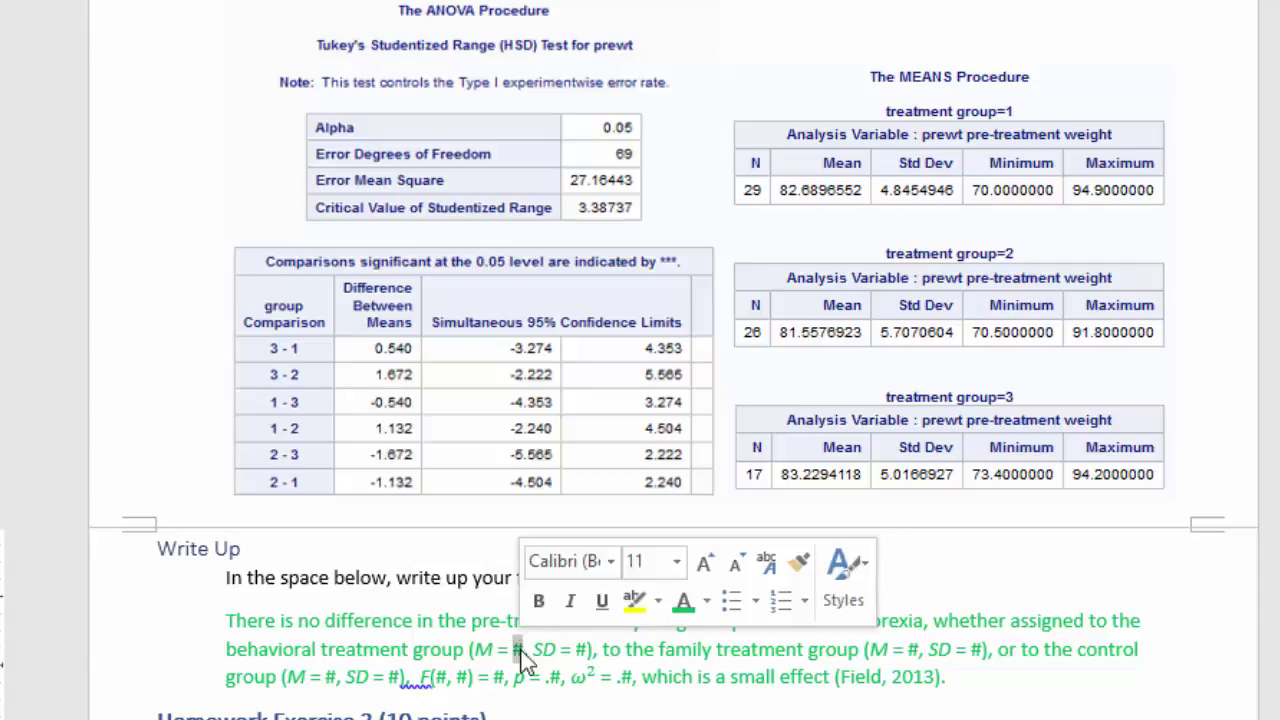
pyautogui.write('82.7')
pyautogui.press('Right')
pyautogui.press('Right')
pyautogui.press('Right')
pyautogui.press('Right')
pyautogui.press('Right')
pyautogui.press('Right')
pyautogui.press('Right')
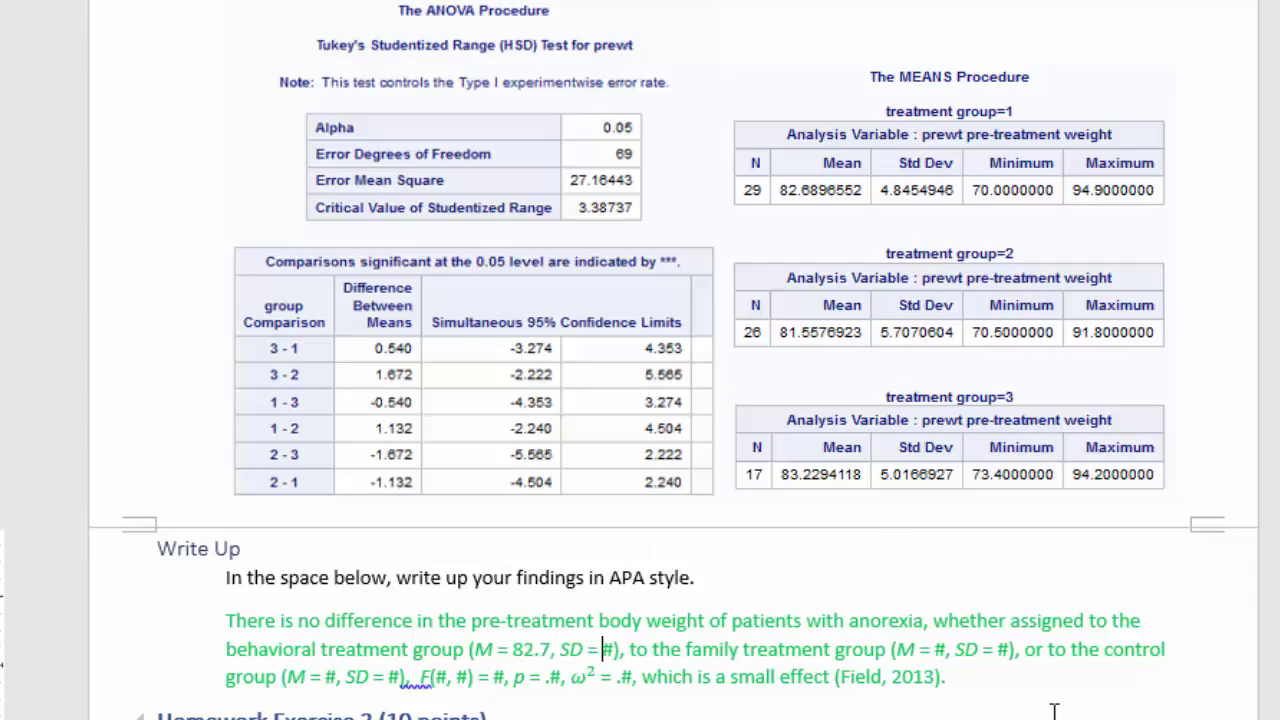
pyautogui.hotkey('shift', 'Right')
pyautogui.write('4.85')
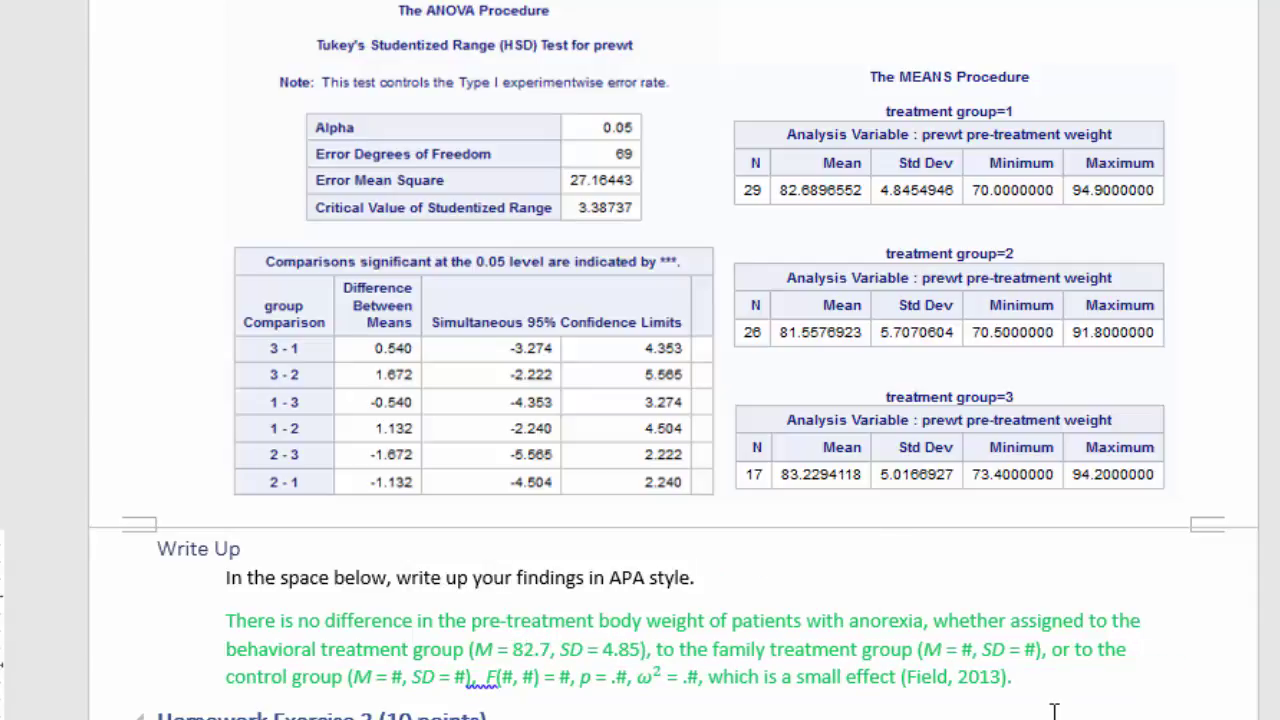
pyautogui.hotkey('ctrl', 'Right')
pyautogui.hotkey('ctrl', 'Right')
pyautogui.hotkey('ctrl', 'Right')
pyautogui.hotkey('ctrl', 'Right')
pyautogui.hotkey('ctrl', 'Right')
pyautogui.hotkey('ctrl', 'Right')
pyautogui.hotkey('ctrl', 'Right')
pyautogui.hotkey('ctrl', 'Right')
pyautogui.hotkey('ctrl', 'Right')
pyautogui.hotkey('shift', 'Left')
pyautogui.write('81')
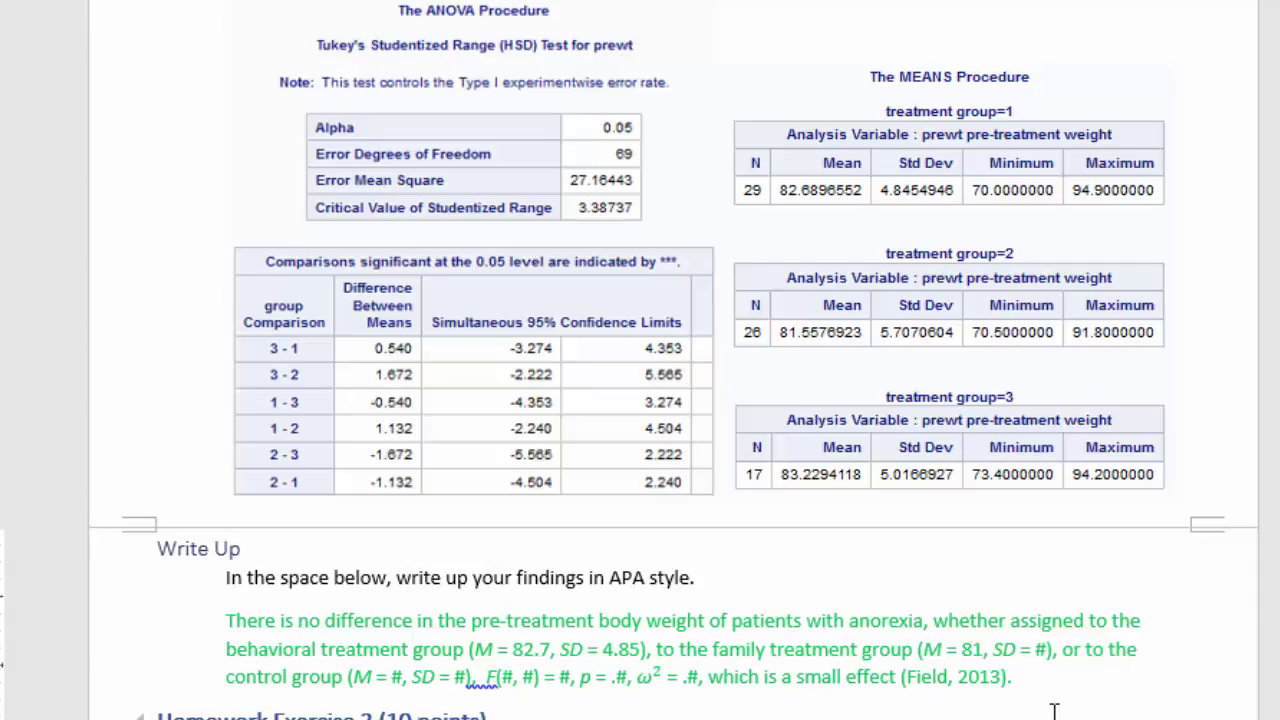
pyautogui.write('.6')
# Step: Fill in the family group's SD = 5.71 and the control group's M = 83.2, SD = 5.02
pyautogui.press('Right')
pyautogui.press('Right')
pyautogui.press('Right')
pyautogui.press('Right')
pyautogui.press('Right')
pyautogui.press('Right')
pyautogui.press('Right')
pyautogui.hotkey('shift', 'Right')
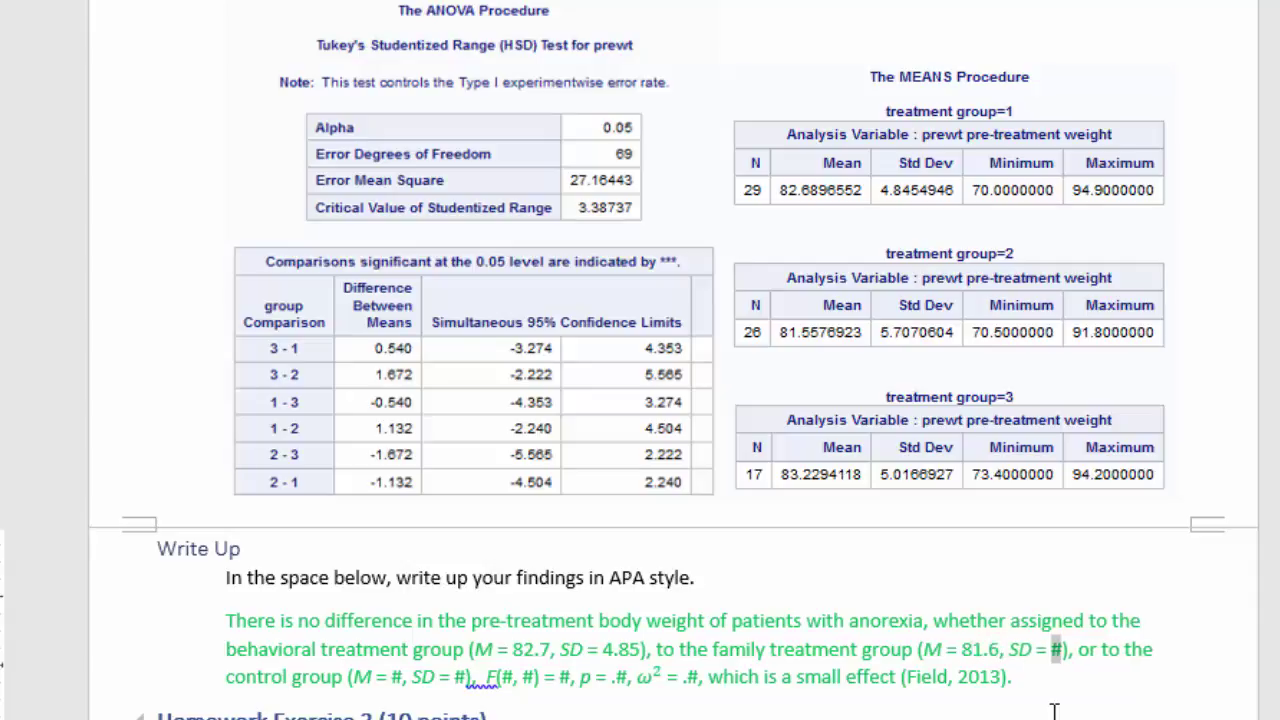
pyautogui.write('5.71')
pyautogui.hotkey('ctrl', 'Right')
pyautogui.hotkey('ctrl', 'Right')
pyautogui.hotkey('ctrl', 'Right')
pyautogui.hotkey('ctrl', 'Right')
pyautogui.hotkey('ctrl', 'Right')
pyautogui.hotkey('ctrl', 'Right')
pyautogui.hotkey('ctrl', 'Right')
pyautogui.hotkey('ctrl', 'Right')
pyautogui.hotkey('ctrl', 'Right')
pyautogui.hotkey('ctrl', 'Right')
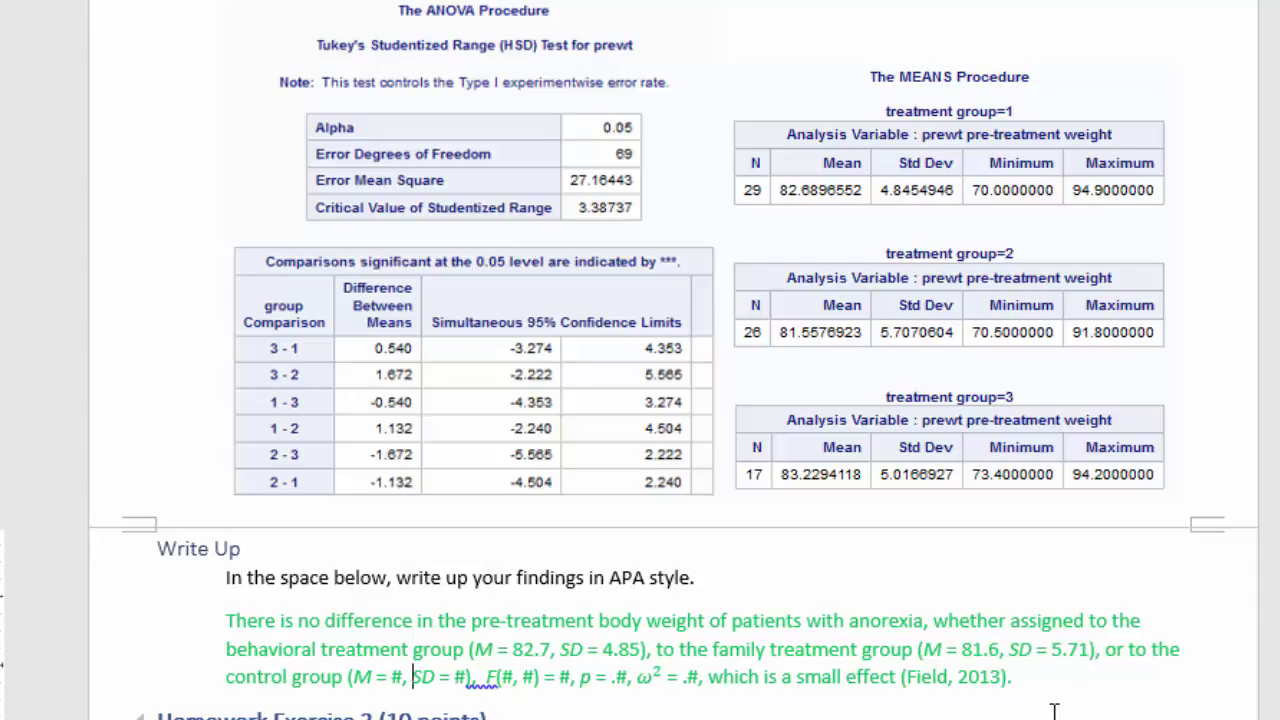
pyautogui.hotkey('shift', 'Left')
pyautogui.write('83.2')
pyautogui.press('Right')
pyautogui.press('Right')
pyautogui.press('Right')
pyautogui.press('Right')
pyautogui.press('Right')
pyautogui.press('Right')
pyautogui.press('Right')
pyautogui.hotkey('shift', 'Right')
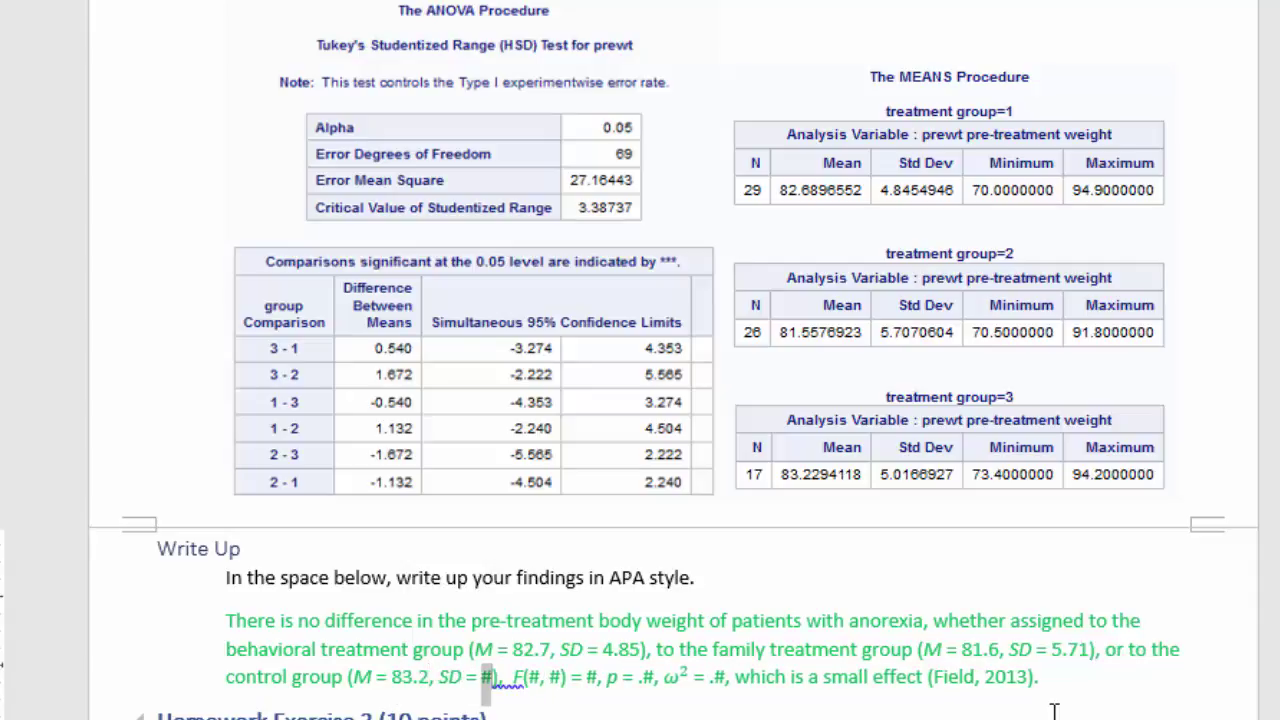
pyautogui.write('5.02')
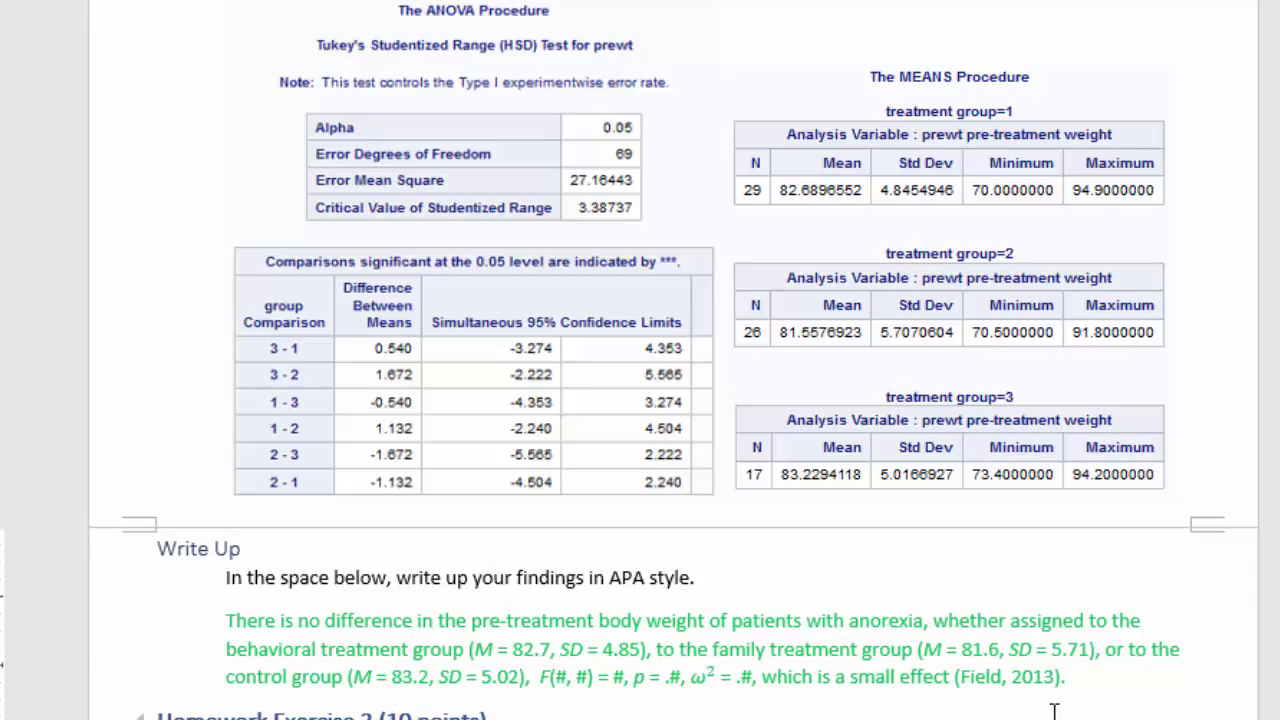
# Step: Replace the F statistic placeholders with F(2, 69) = 0.60 and the p value with .552
pyautogui.press('Right')
pyautogui.press('Right')
pyautogui.press('Right')
pyautogui.press('Right')
pyautogui.press('Right')
pyautogui.press('Right')
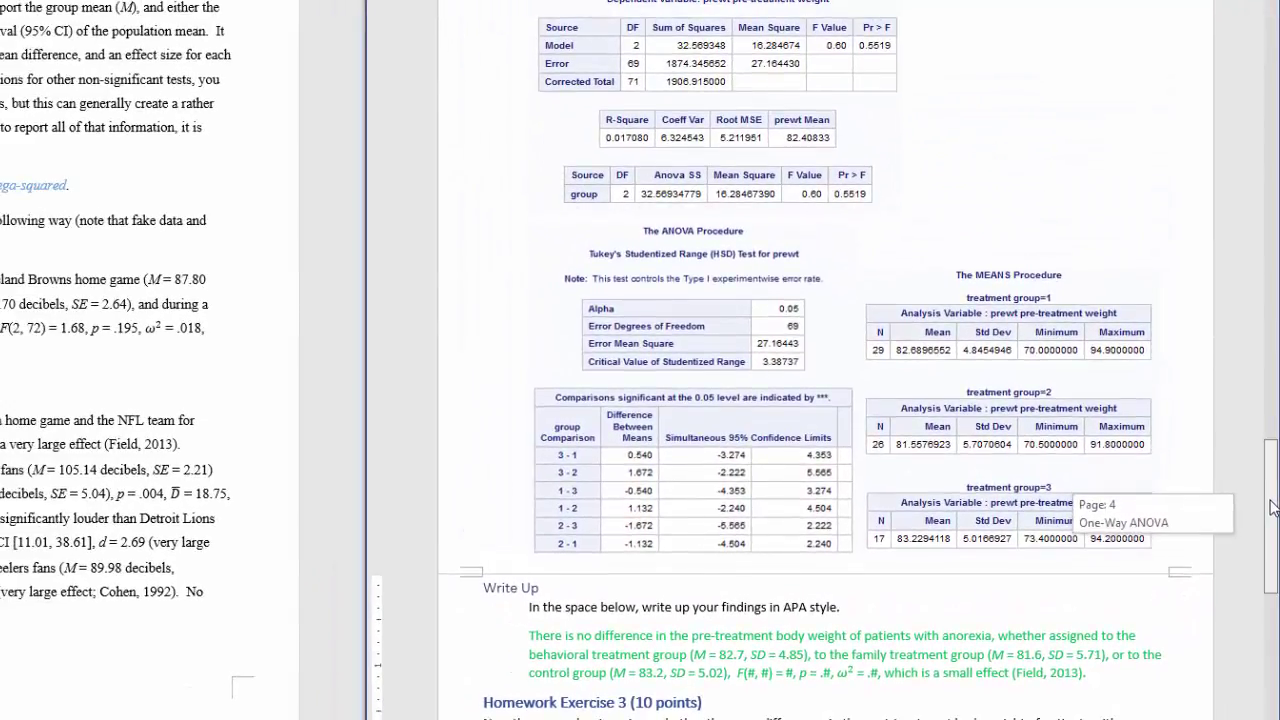
pyautogui.moveTo(1272, 508); pyautogui.dragTo(1272, 508)
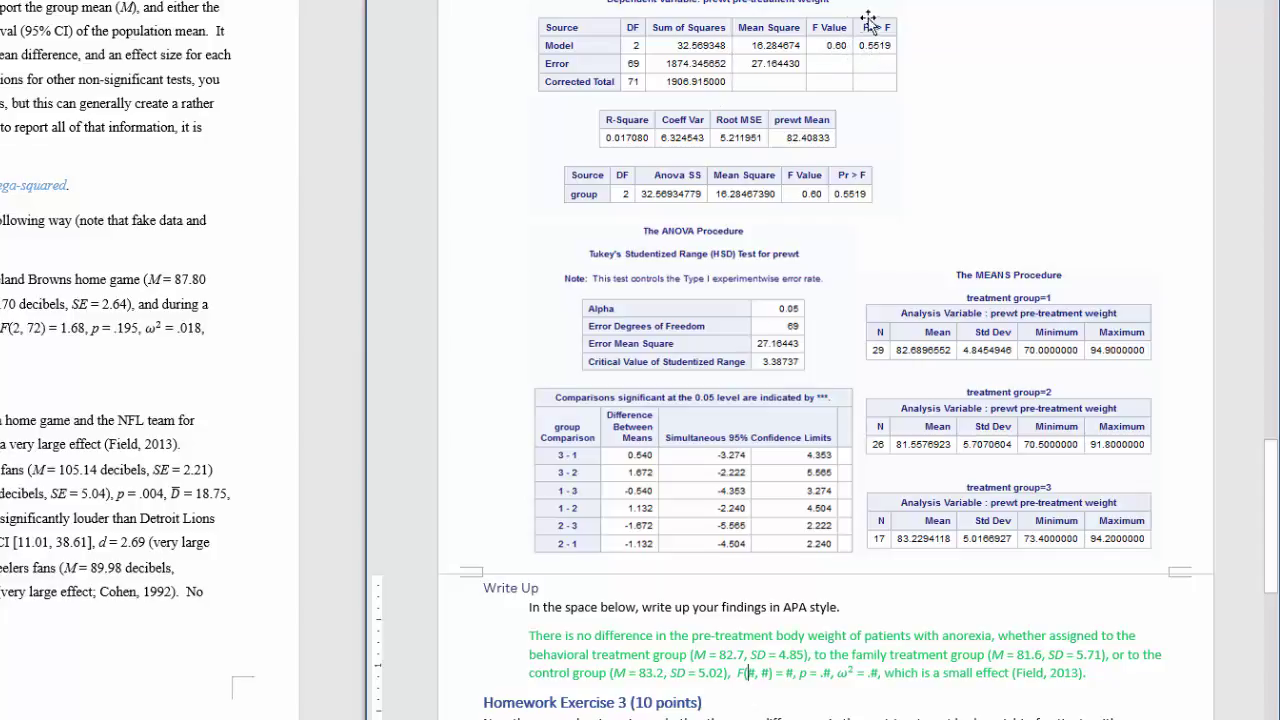
pyautogui.doubleClick(751, 673)
pyautogui.write('2')
pyautogui.doubleClick(766, 673)
pyautogui.write('69')
pyautogui.doubleClick(797, 673)
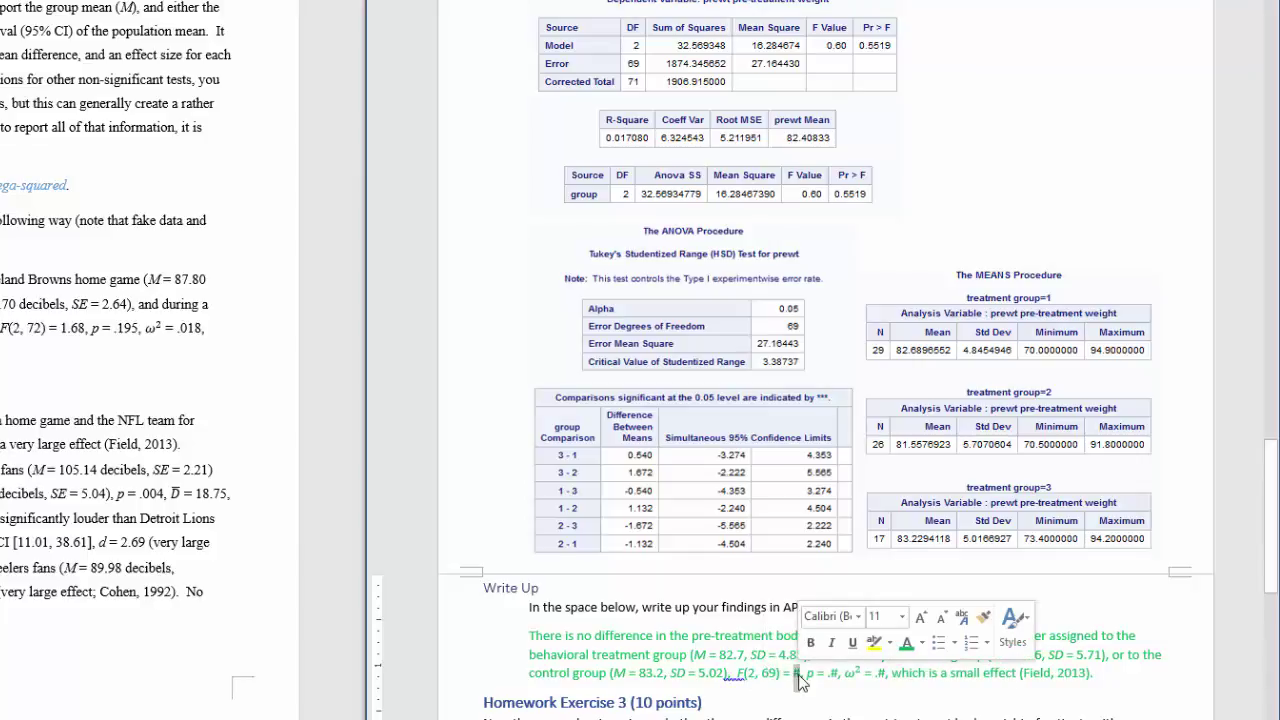
pyautogui.write('0.60')
pyautogui.press('Right')
pyautogui.press('Right')
pyautogui.press('Right')
pyautogui.press('Right')
pyautogui.press('Right')
pyautogui.press('Right')
pyautogui.press('Right')
pyautogui.press('Delete')
pyautogui.write('5')
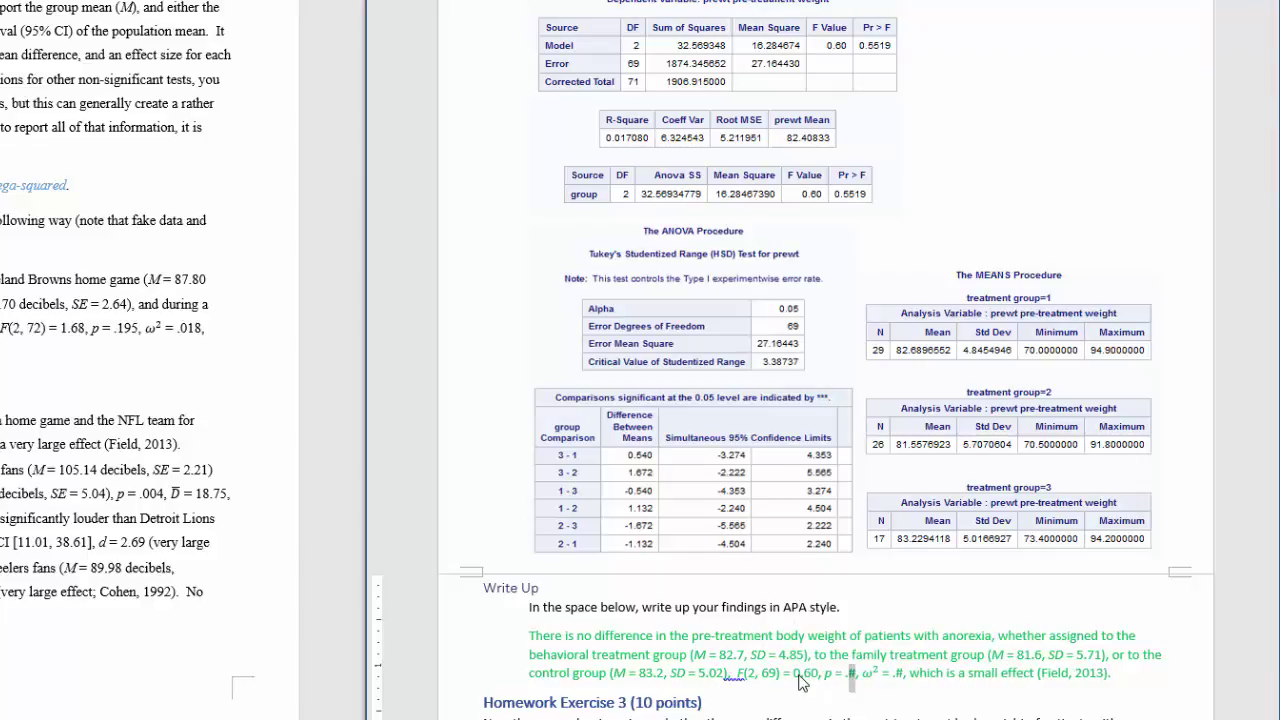
pyautogui.write('52')
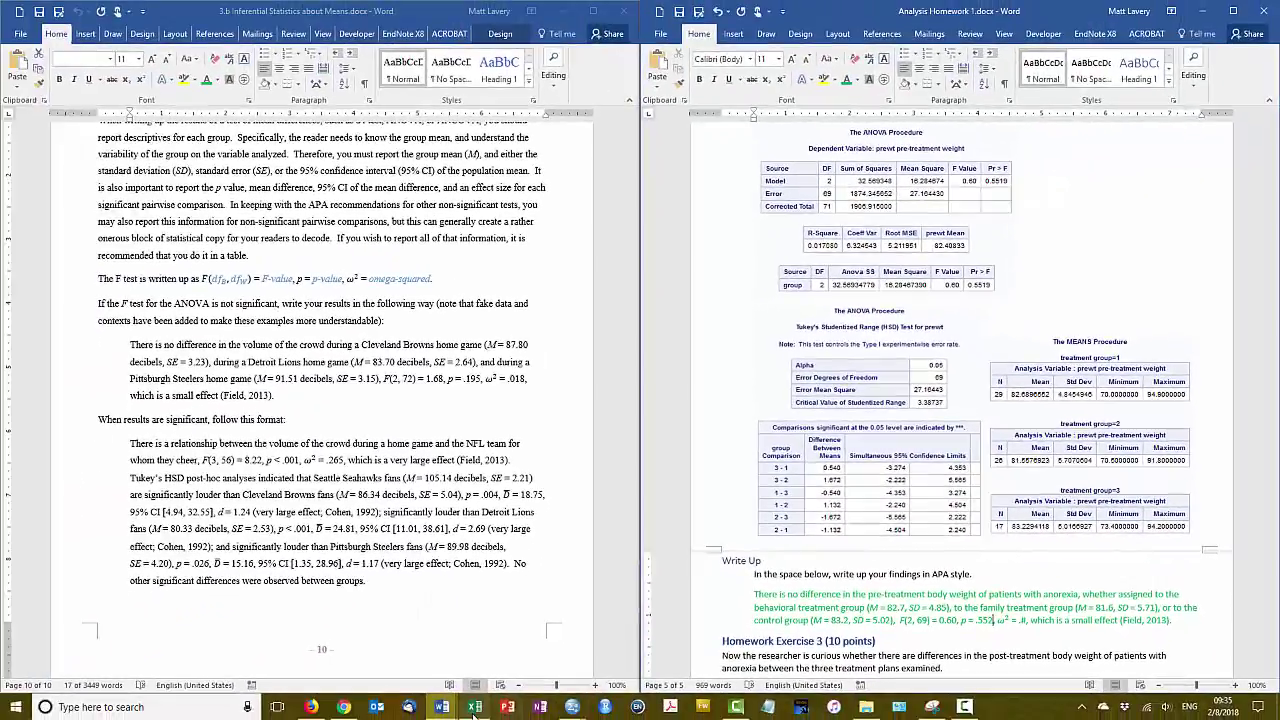
# Step: In the effect-size calculator, enter SS between 32.569 in C10 and SS total 1906.915 in C11
pyautogui.click(474, 712)
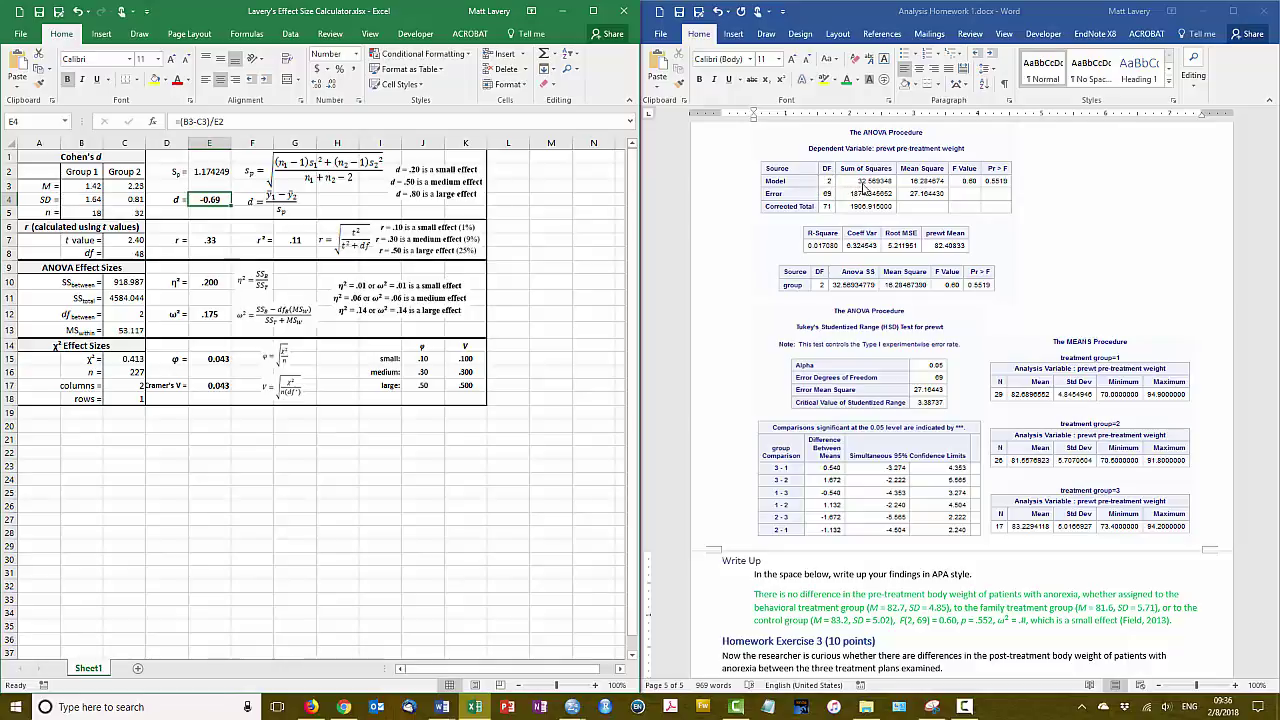
pyautogui.hotkey('alt', 'Tab')
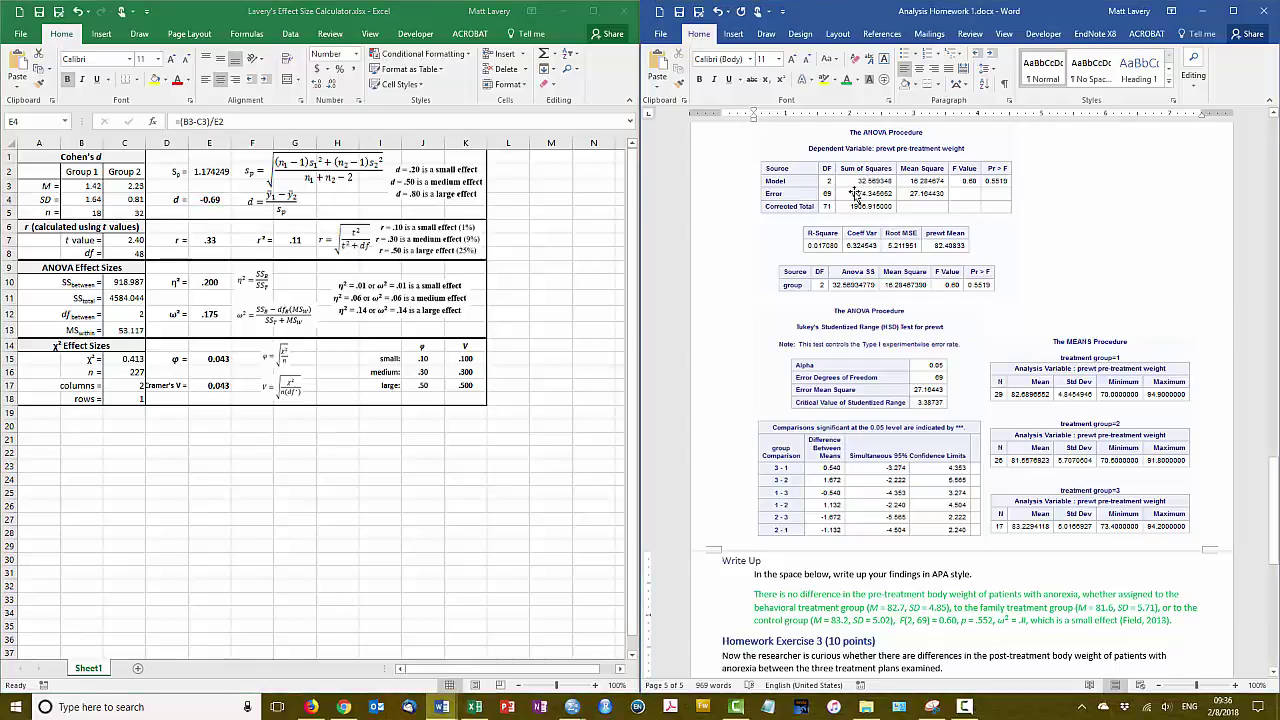
pyautogui.click(127, 283)
pyautogui.write('32.569')
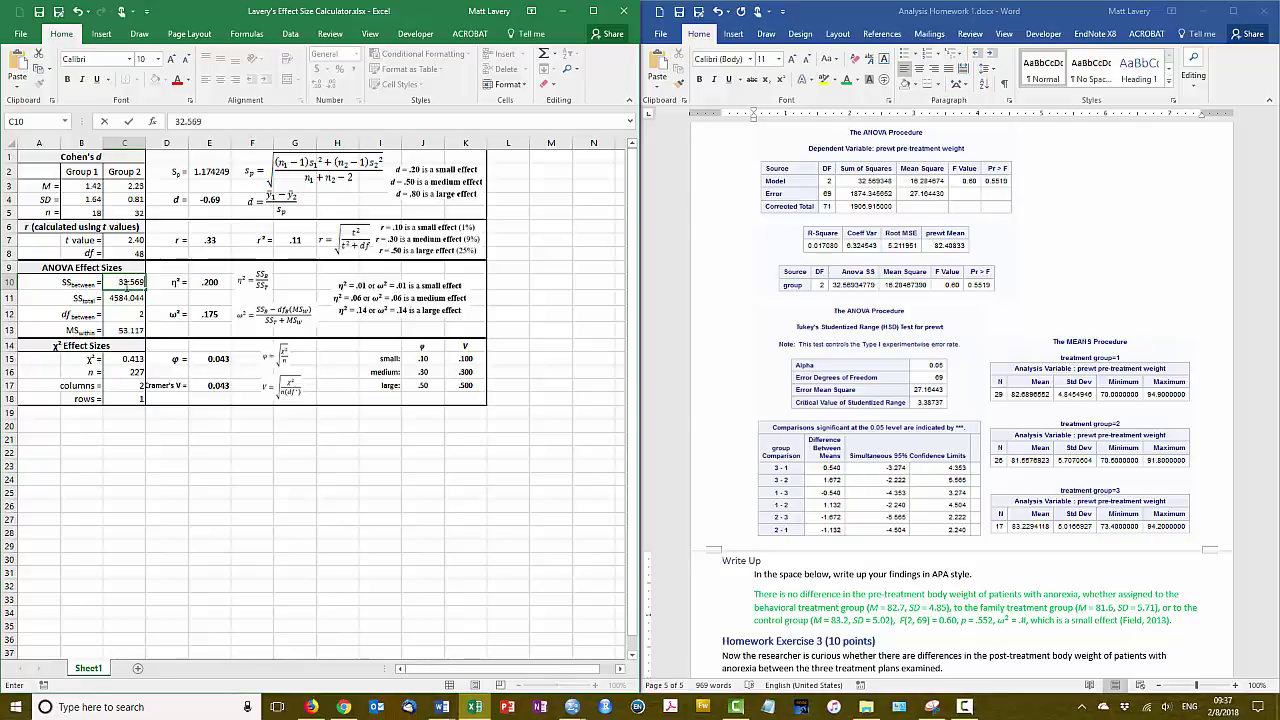
pyautogui.press('Return')
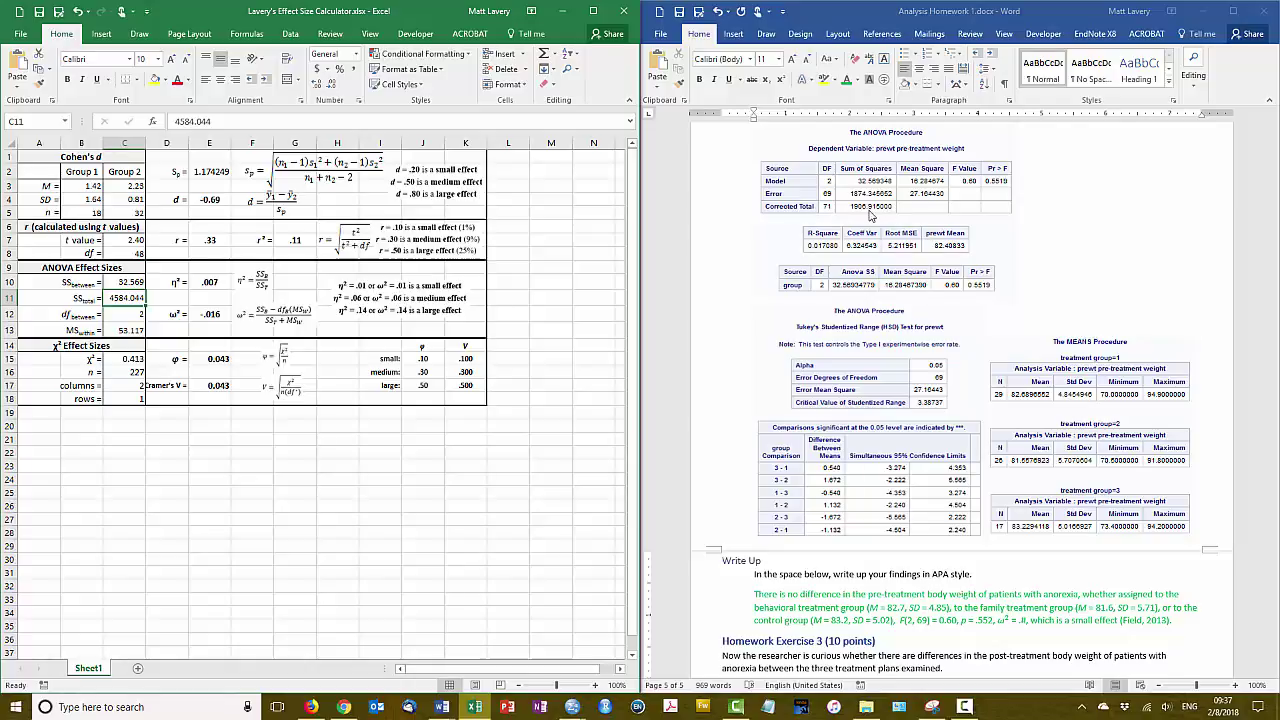
pyautogui.write('1906.')
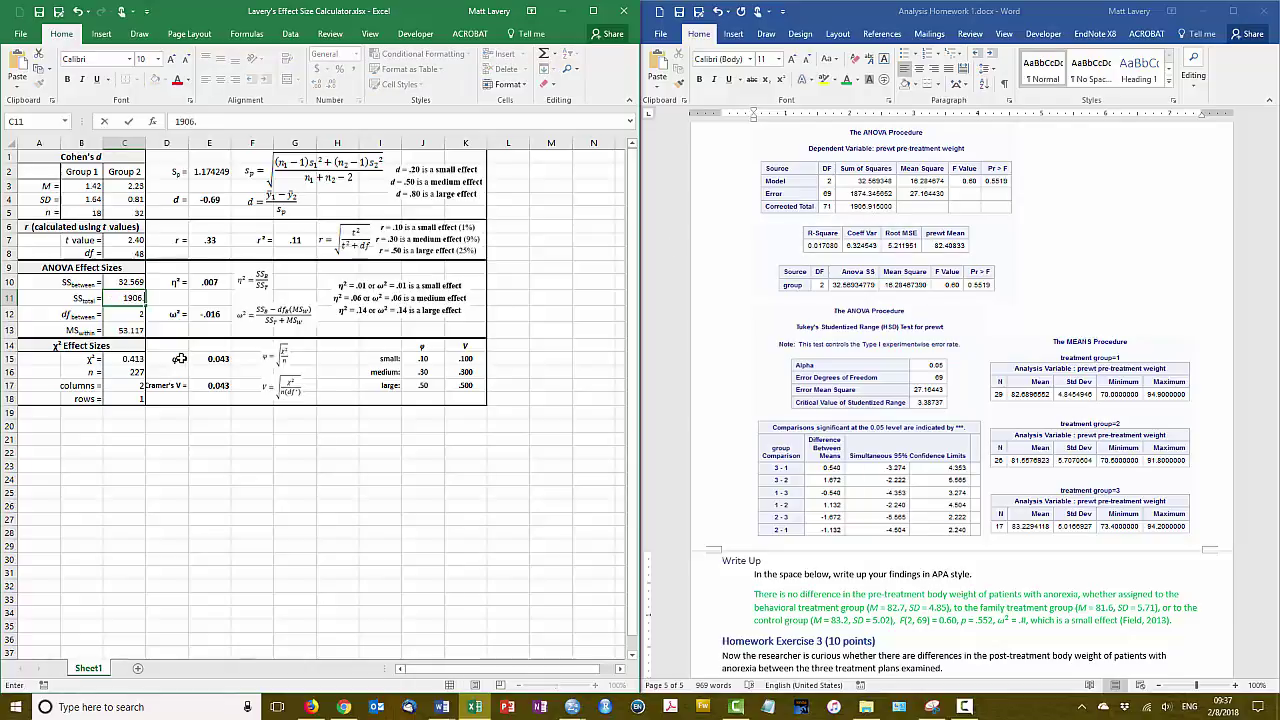
pyautogui.write('915')
pyautogui.press('Return')
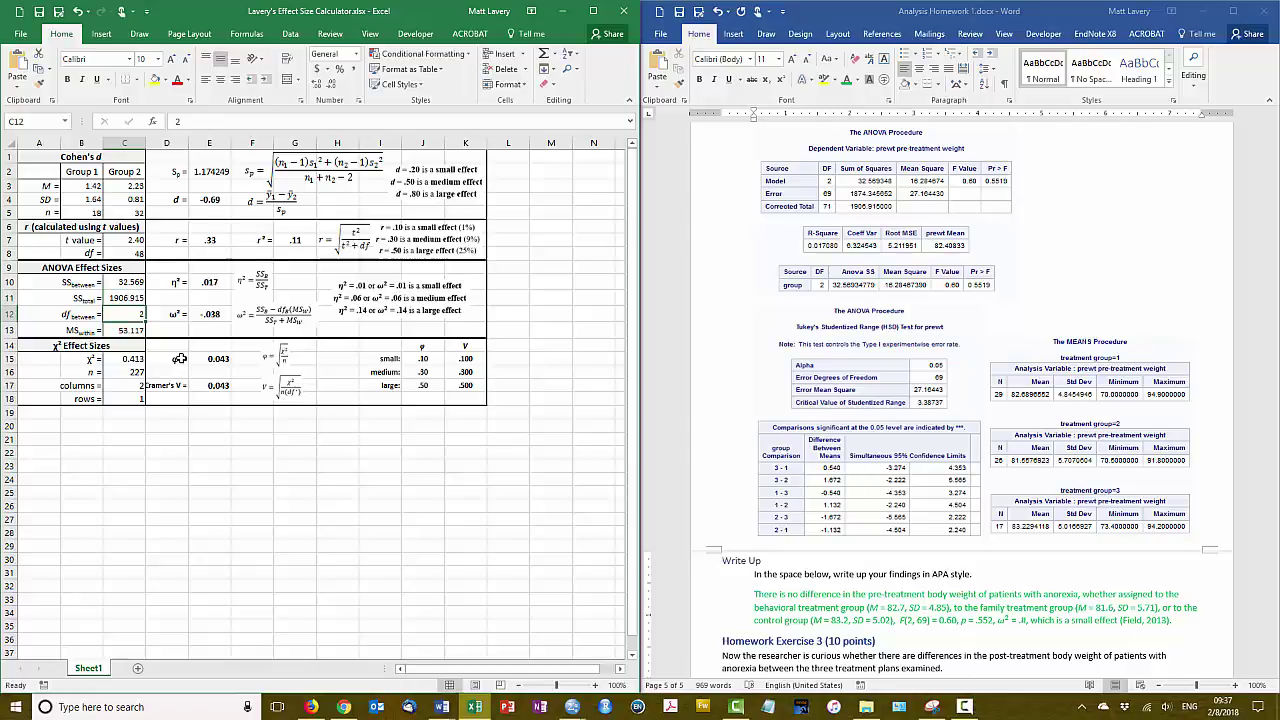
pyautogui.press('Return')
# Step: Set MS within in C13 to 27.1644, replacing the mistaken 69, and check the resulting ω² of −.011
pyautogui.write('69')
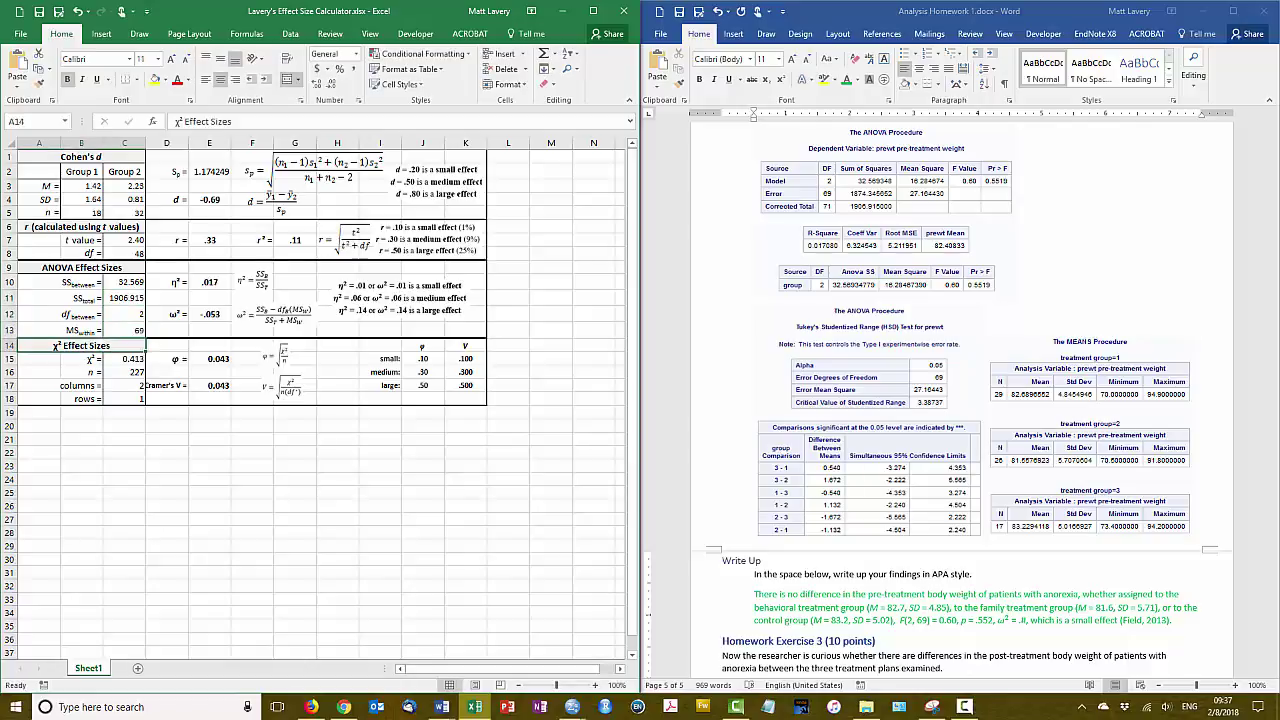
pyautogui.hotkey('ctrl', 'Return')
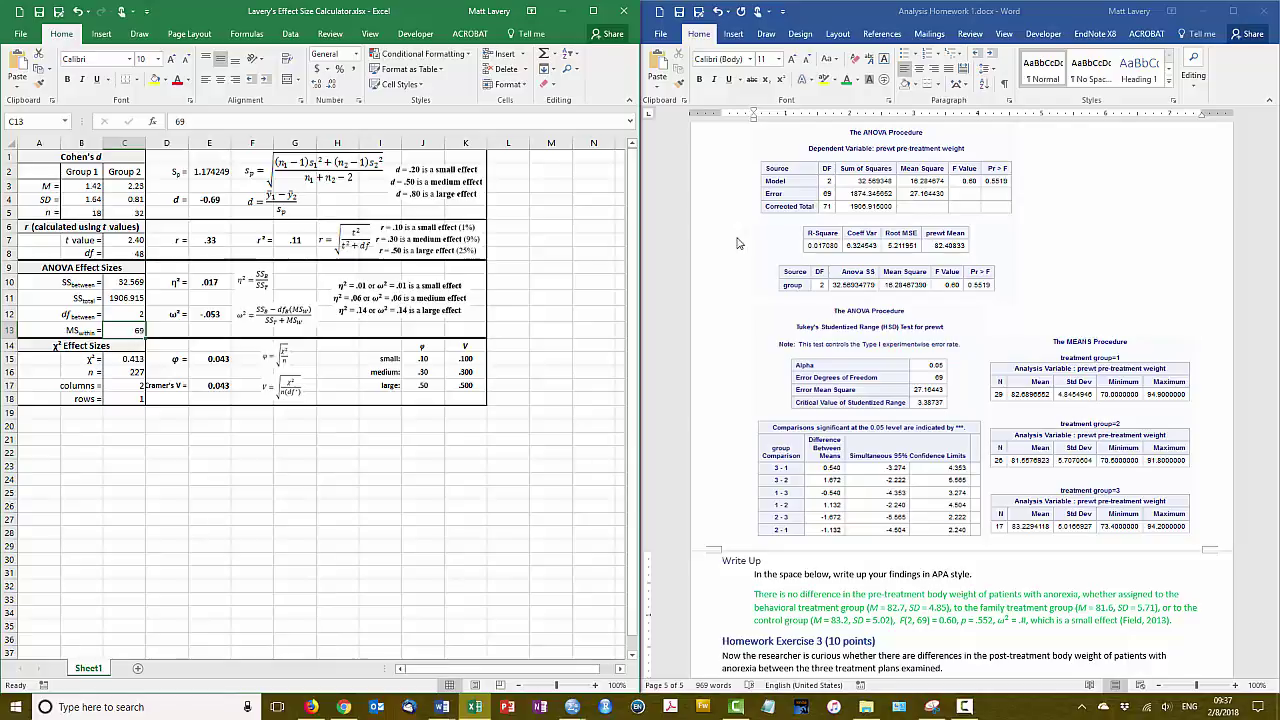
pyautogui.click(119, 328)
pyautogui.write('27.')
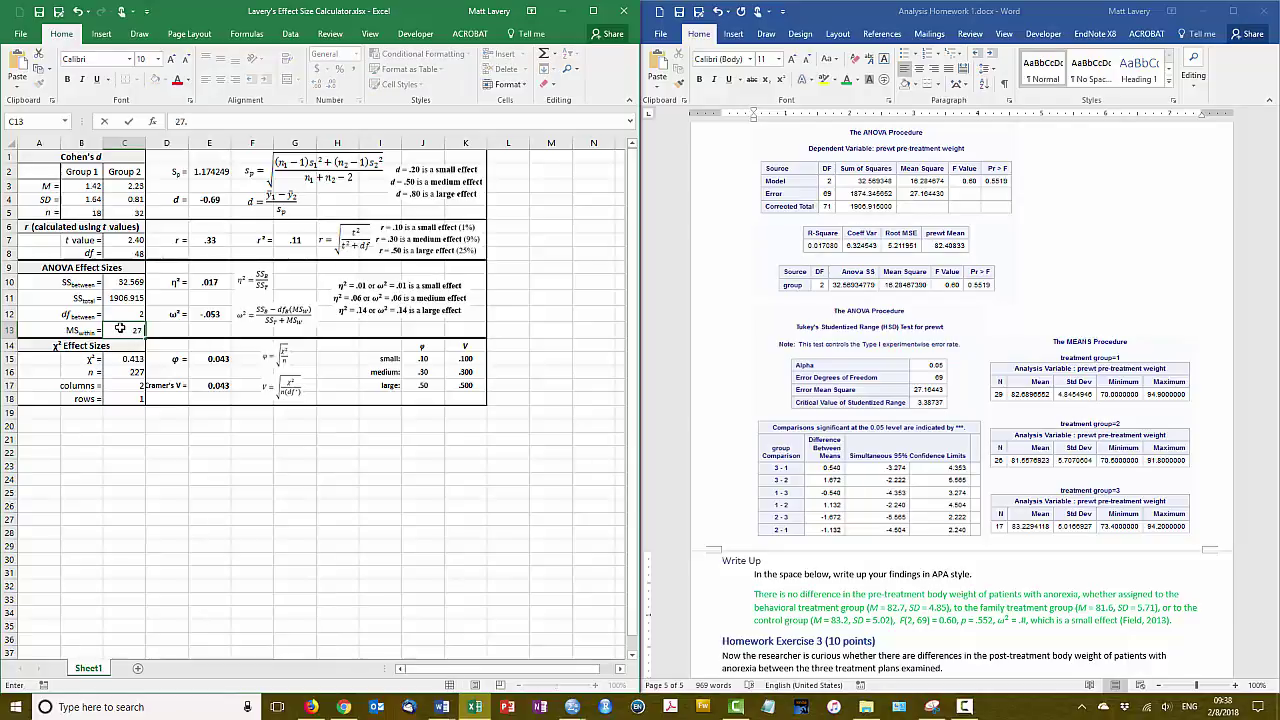
pyautogui.write('1644')
pyautogui.press('Return')
pyautogui.click(128, 314)
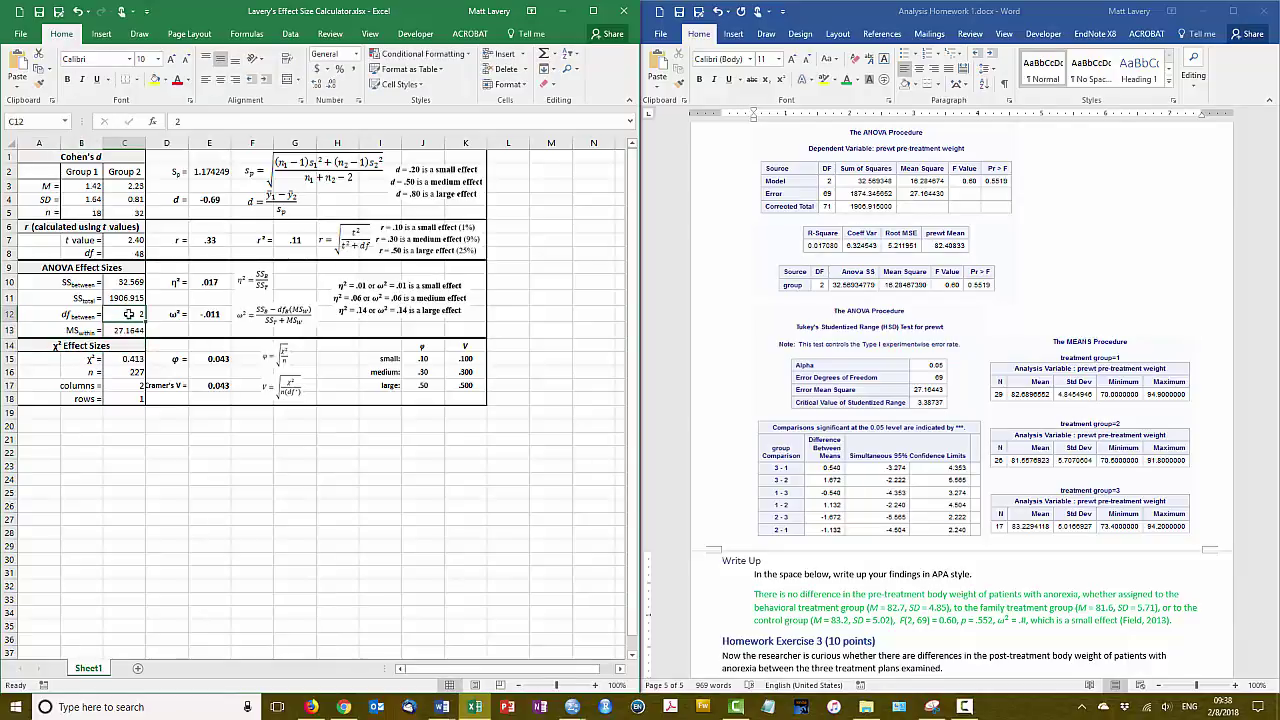
pyautogui.click(207, 313)
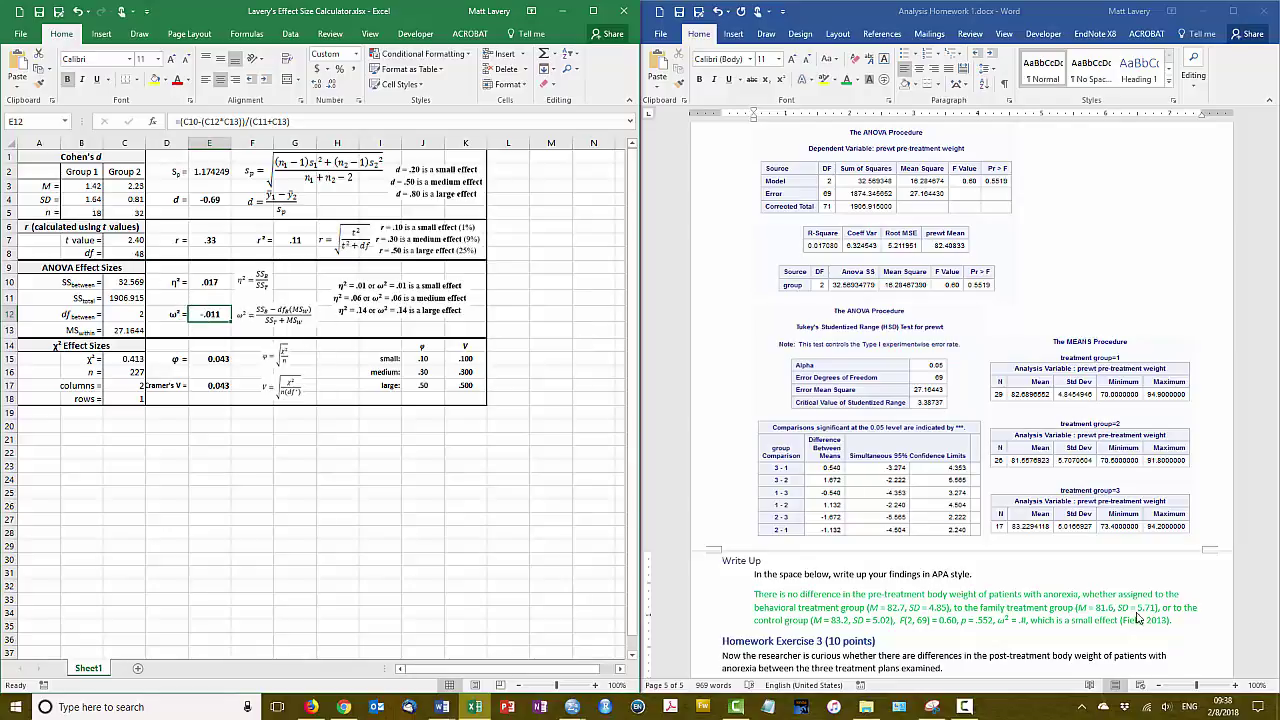
# Step: Fill in the omega-squared placeholder as ω² = .011 beside the Field, 2013 citation
pyautogui.click(1022, 621)
pyautogui.doubleClick(1022, 621)
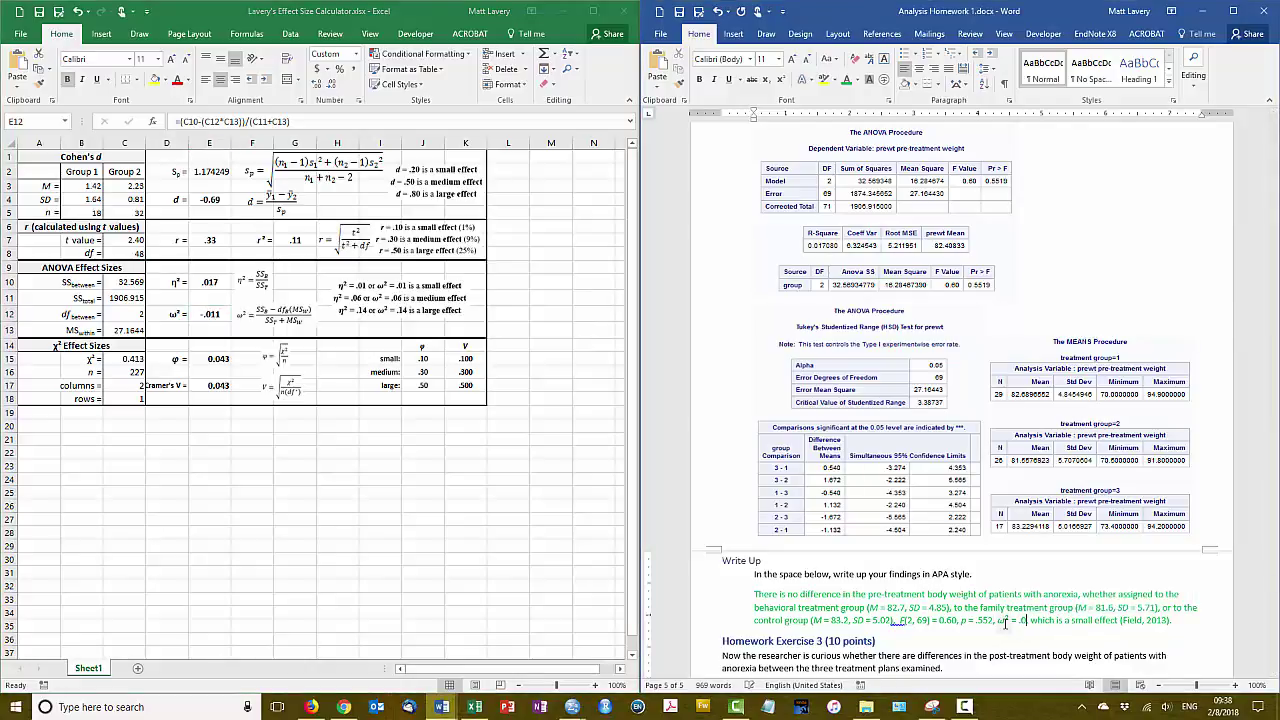
pyautogui.write('011')
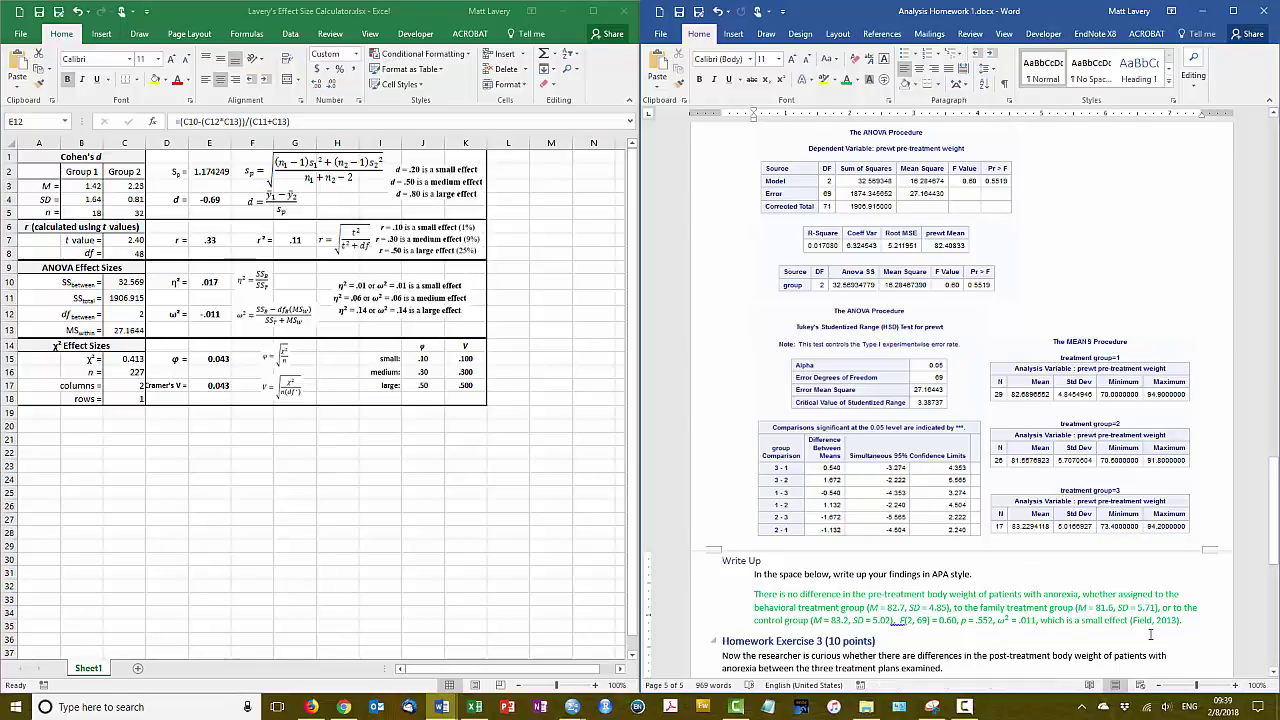
pyautogui.moveTo(1135, 621); pyautogui.dragTo(1172, 621)
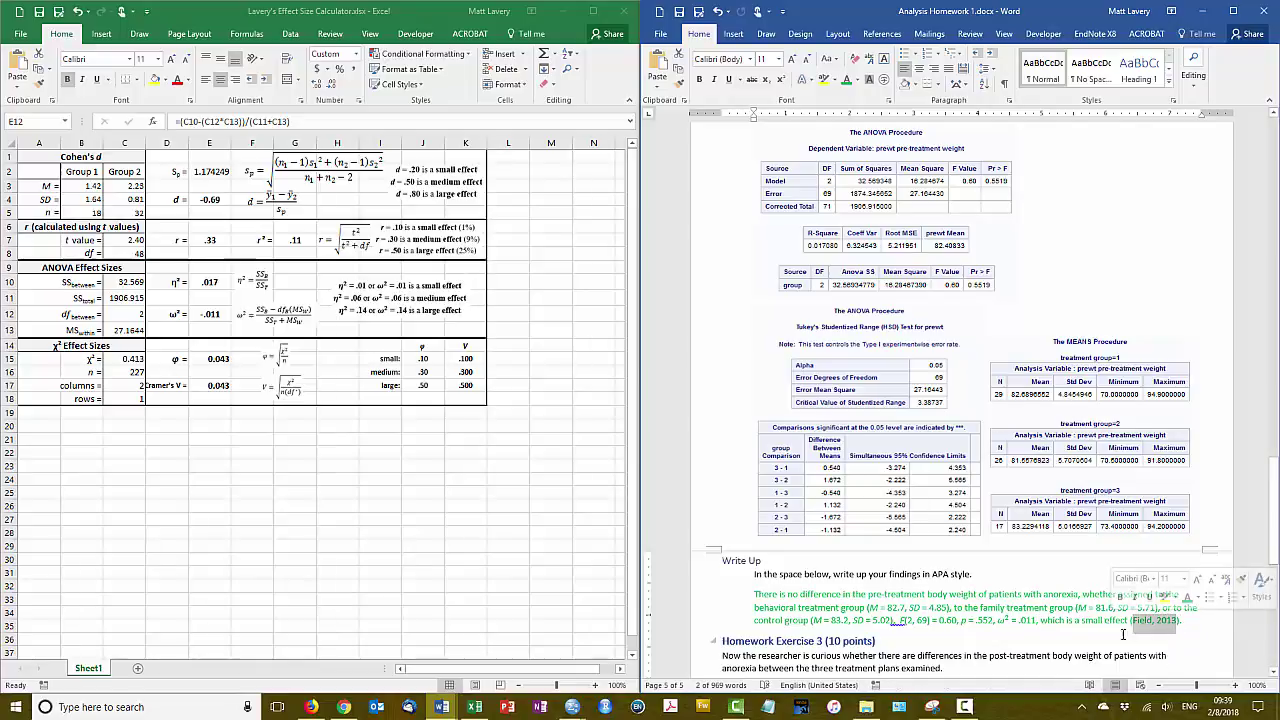
pyautogui.click(1100, 620)
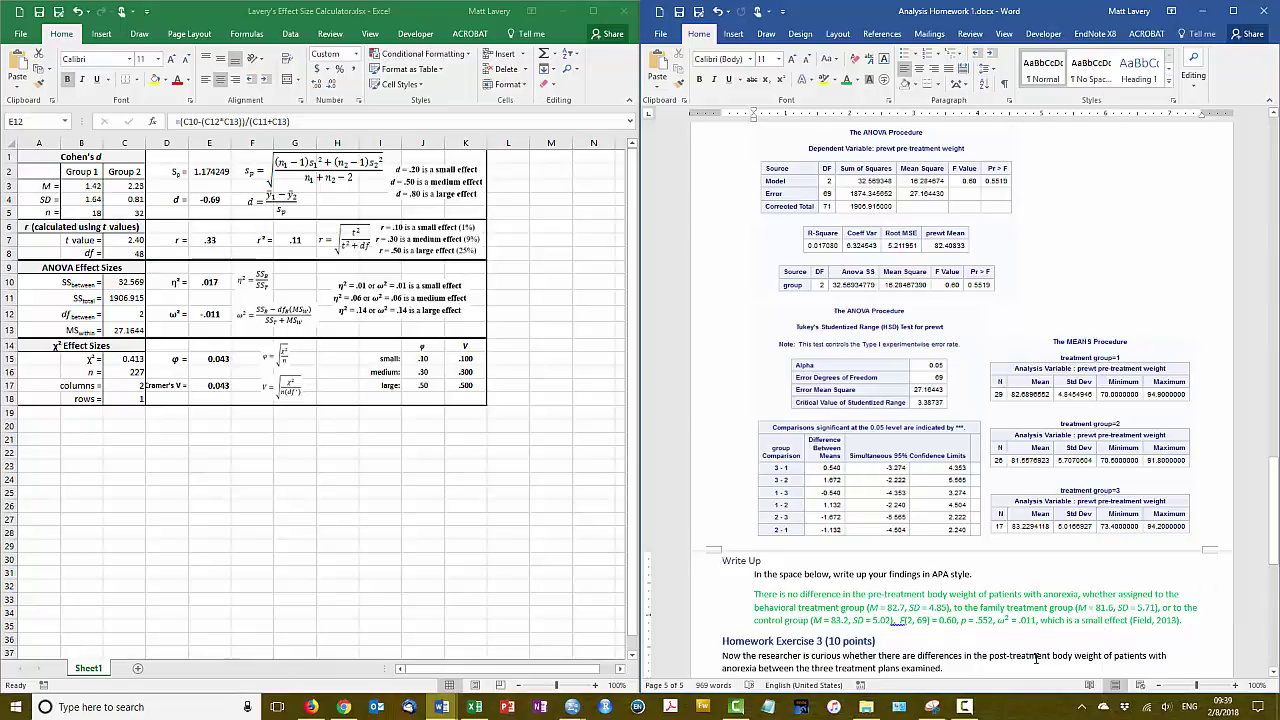